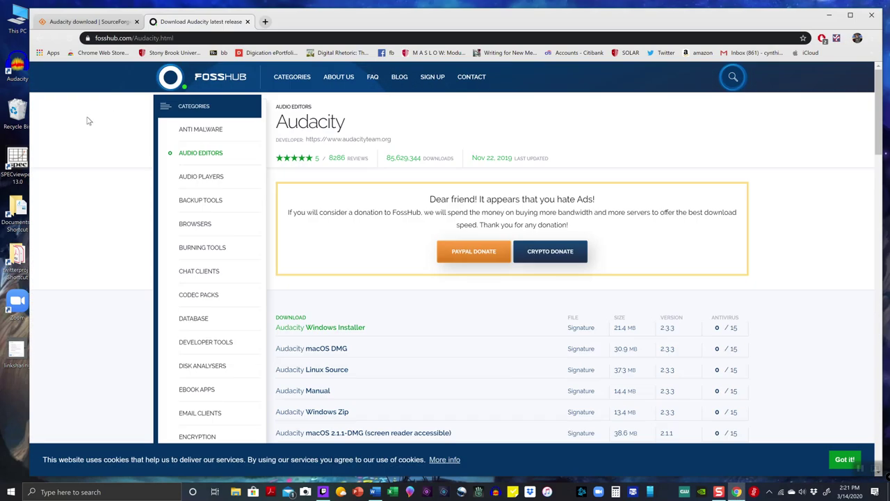
Step: Return to the Audacity download page and follow the Windows 2.3.3 installer link to FossHub, downloading the Windows Installer
click(38, 38)
click(38, 39)
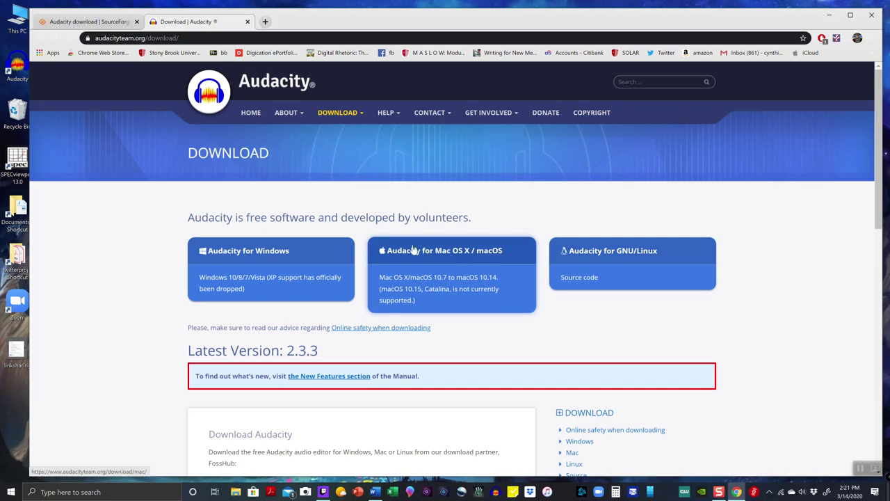
click(246, 256)
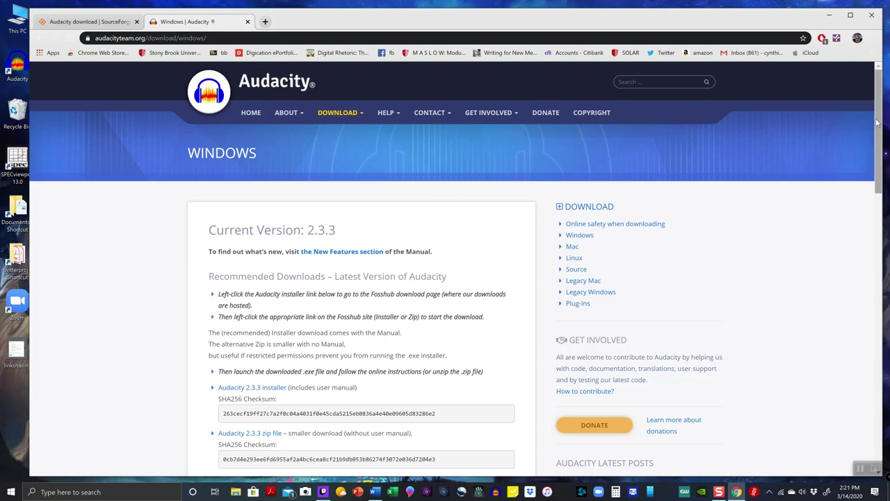
scroll(878, 125, down, 2)
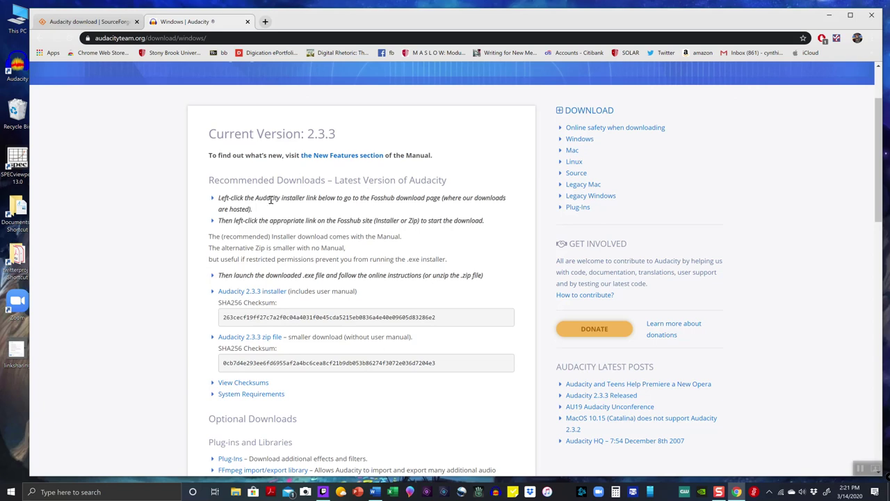
click(249, 296)
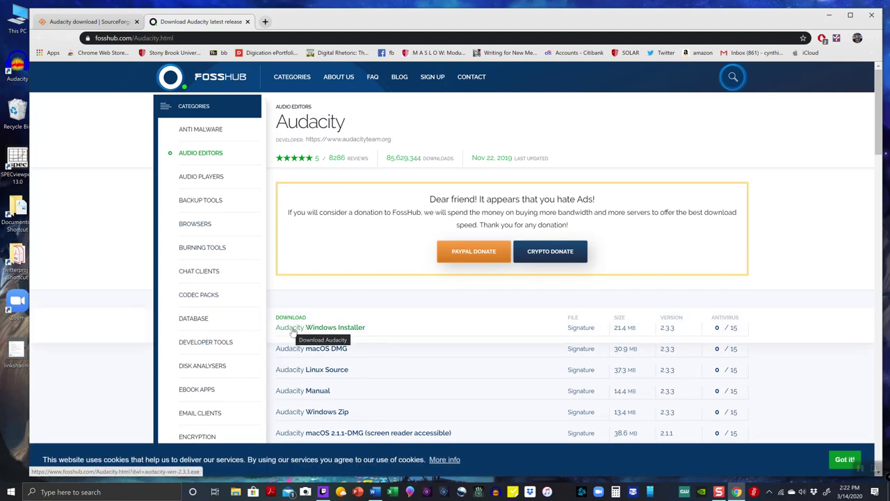
click(326, 332)
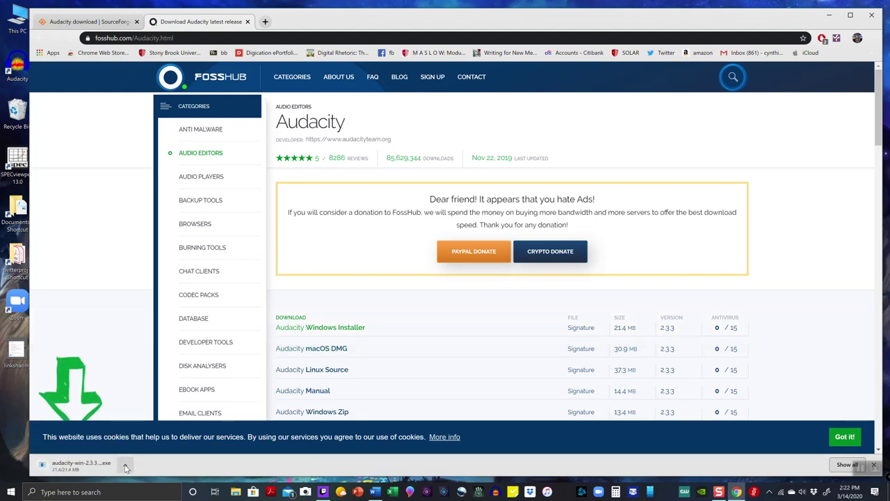
Step: Run the downloaded audacity-win-2.3.3 installer and proceed to its setup wizard
click(125, 467)
click(139, 397)
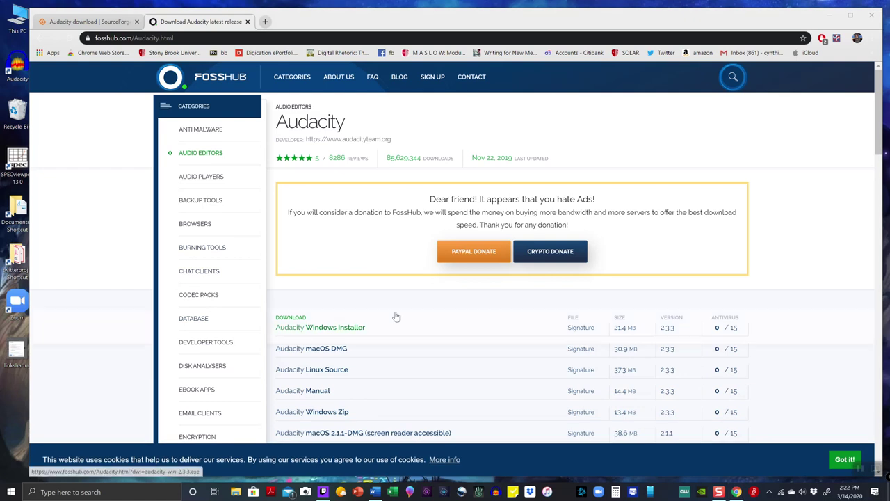
click(456, 265)
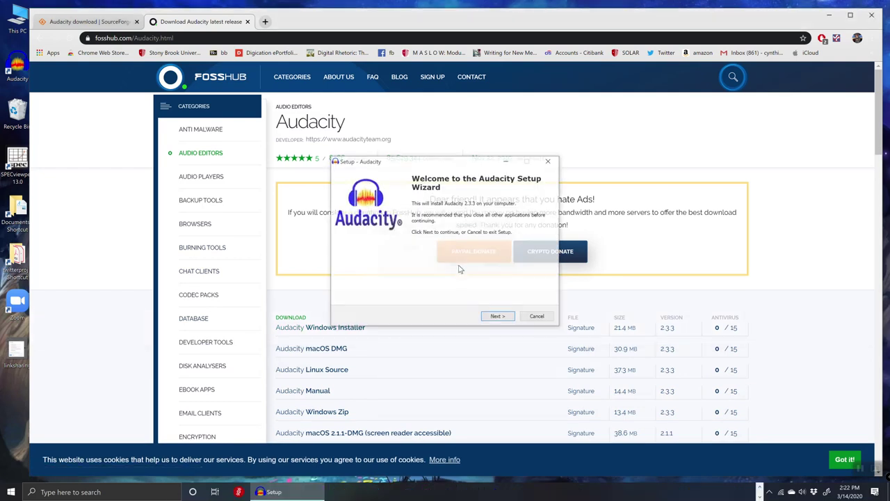
Step: Install Audacity 2.3.3 through the setup wizard, keeping desktop shortcut creation enabled and preference resetting disabled
click(498, 317)
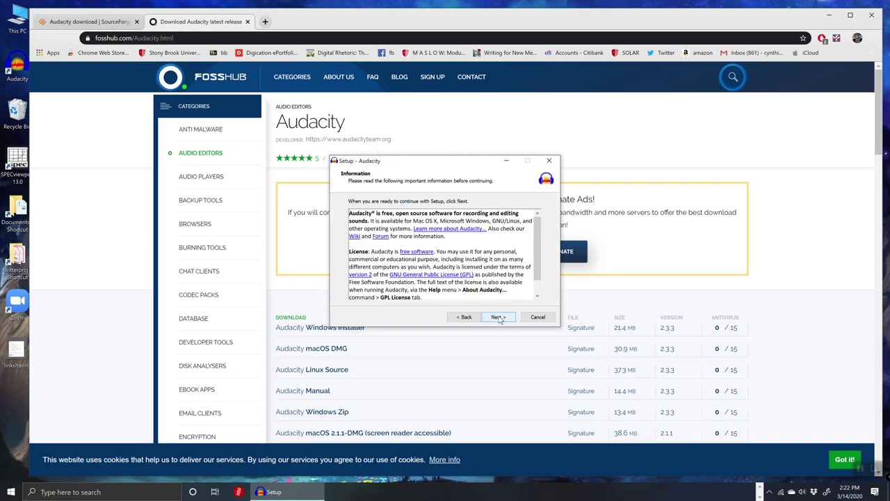
click(499, 318)
click(498, 318)
click(469, 289)
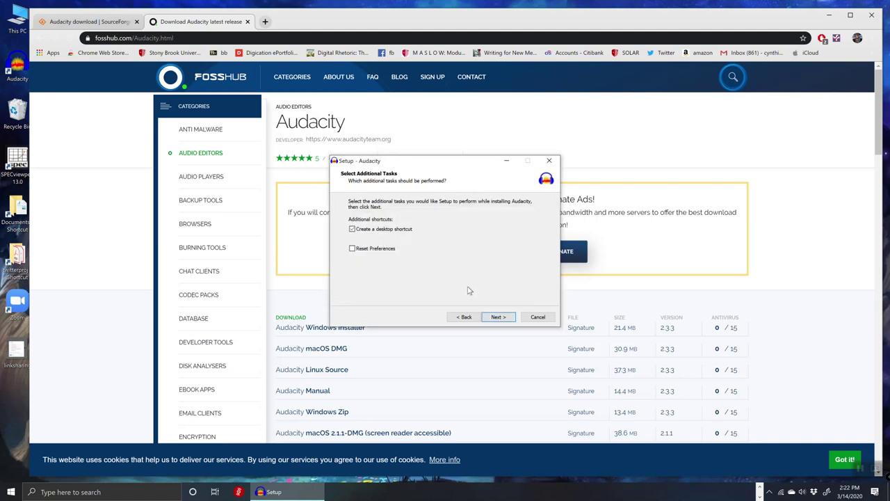
click(498, 318)
click(500, 318)
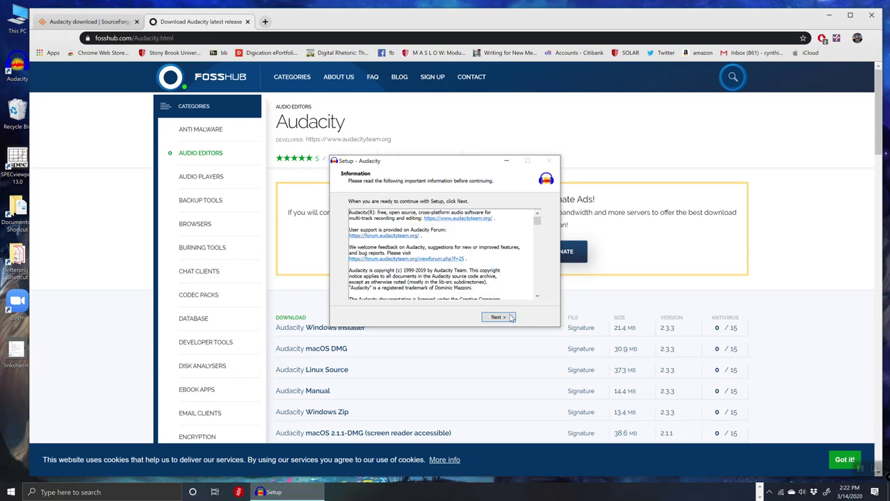
Step: Finish the setup with Launch Audacity enabled, minimize the browser and dismiss the Audacity welcome window
click(498, 318)
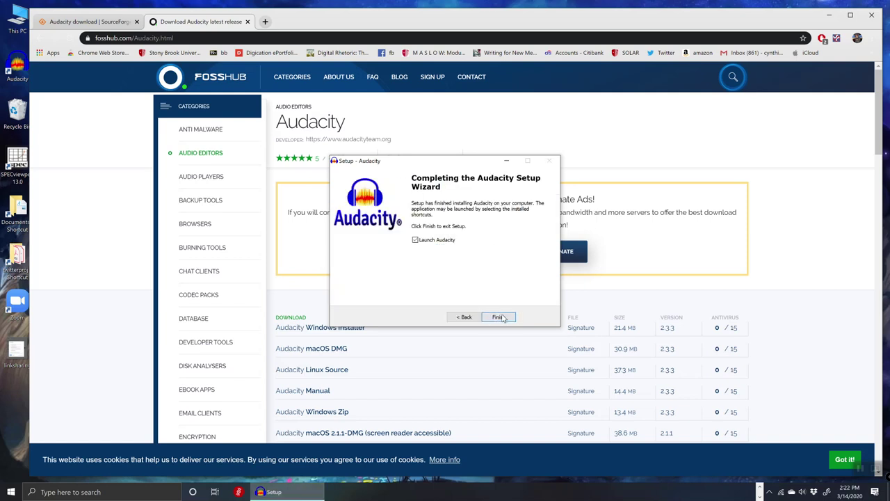
click(499, 318)
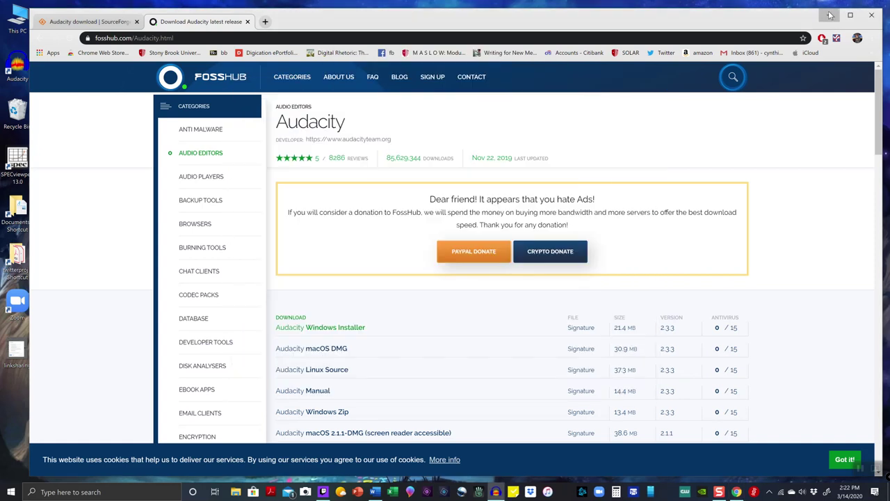
click(830, 15)
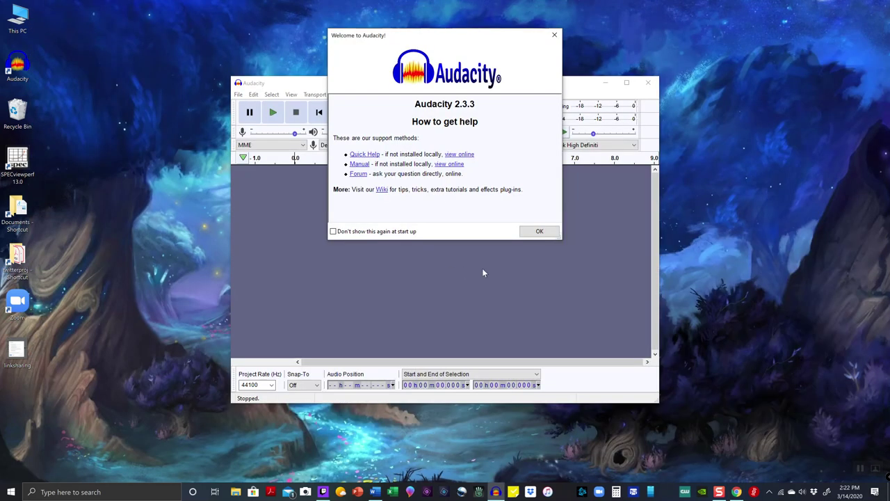
click(537, 232)
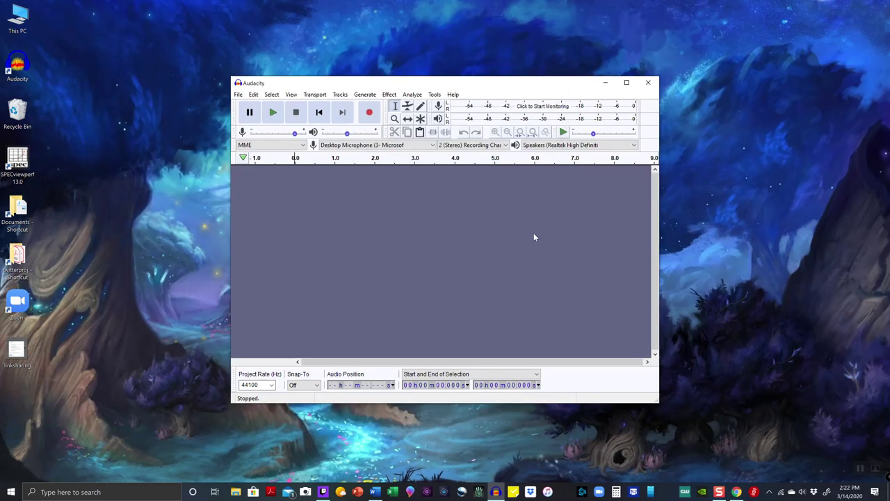
Step: Record a stereo voice track about 12 seconds long from the desktop microphone, and stop the recording
click(368, 112)
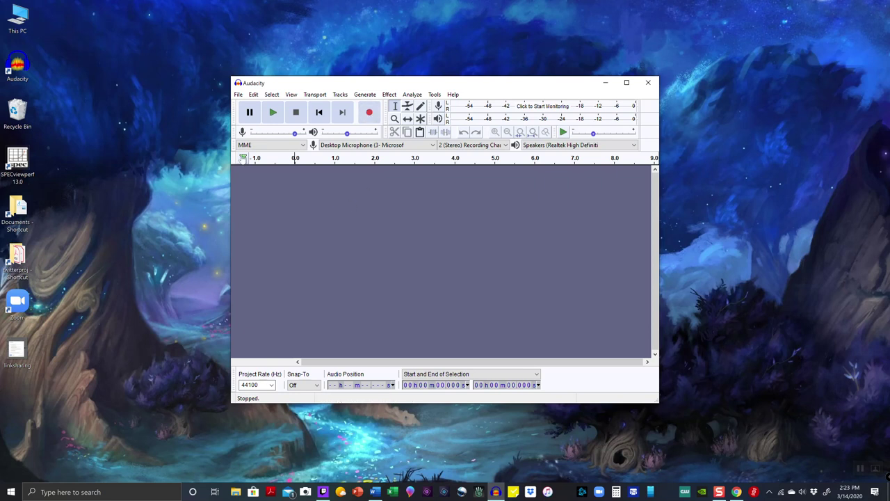
mouse_move(295, 137)
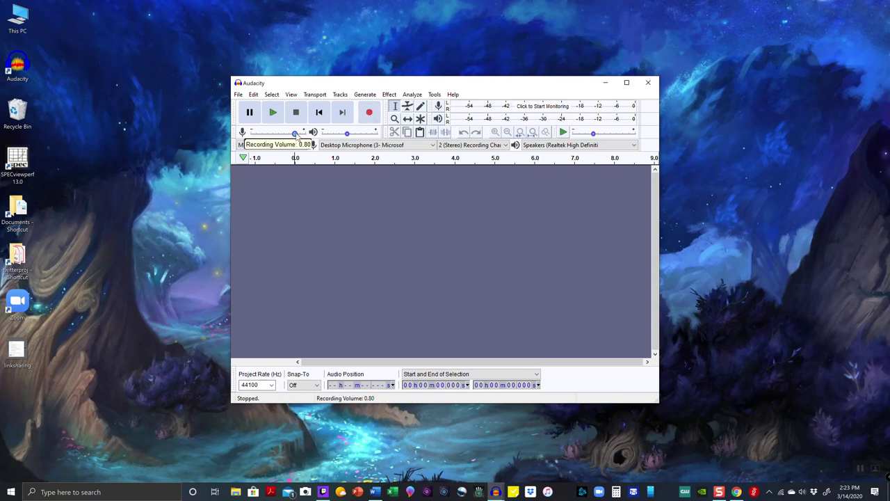
mouse_move(332, 138)
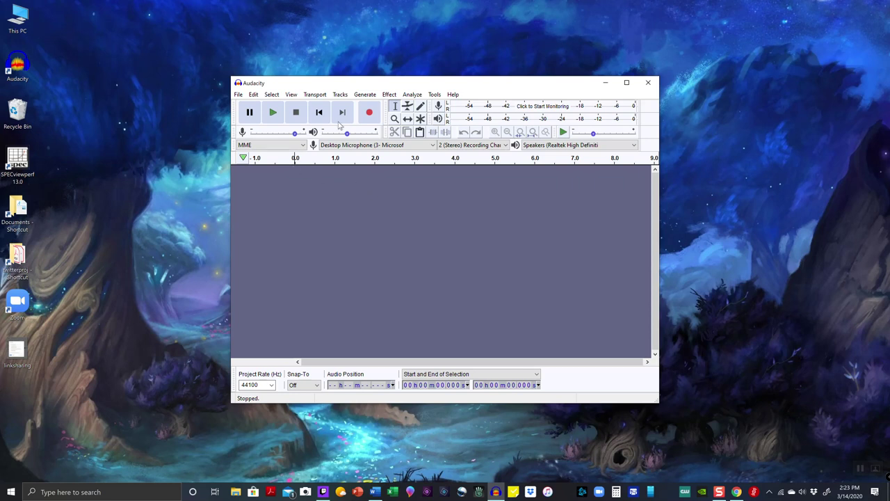
click(369, 112)
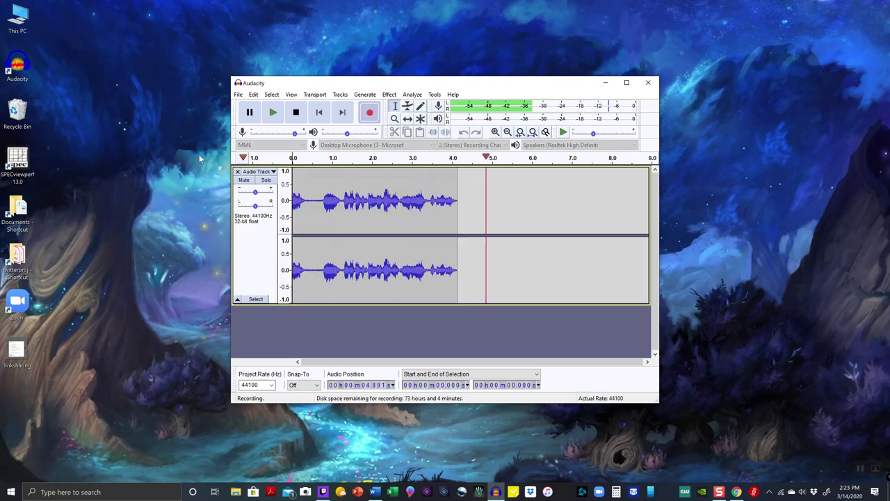
click(296, 112)
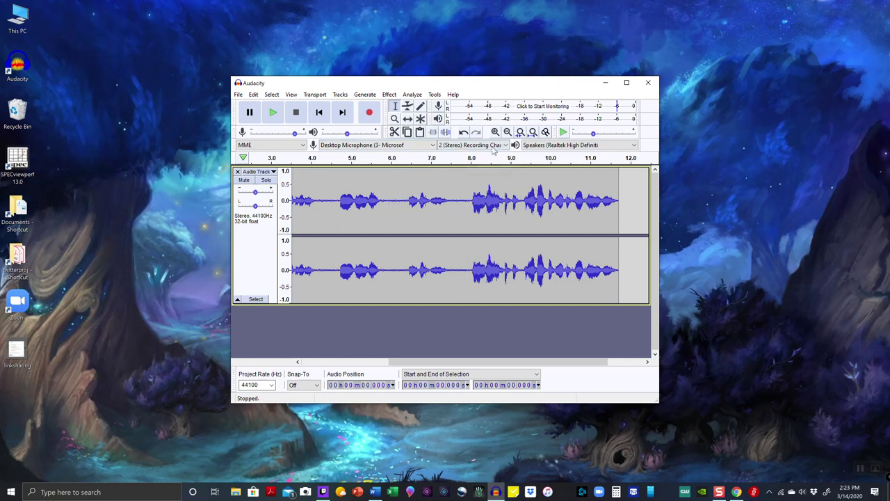
Step: Play back the recorded track from its beginning and stop after listening to the first few seconds
click(320, 113)
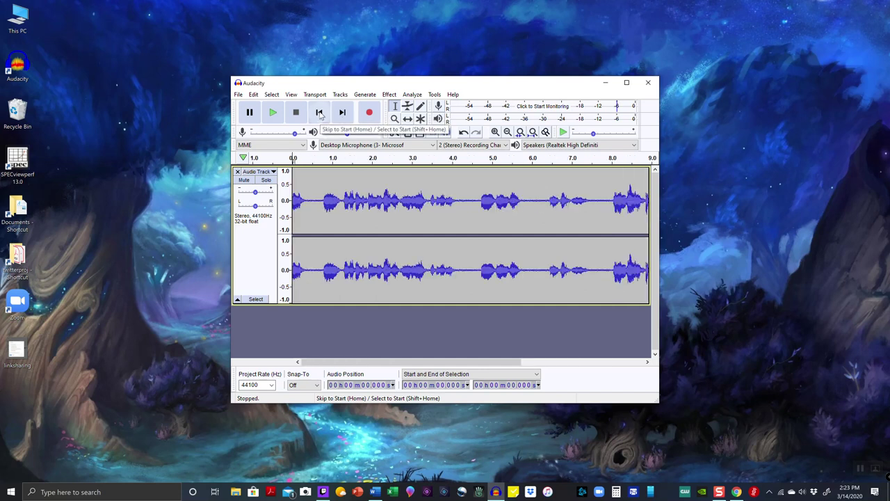
click(273, 113)
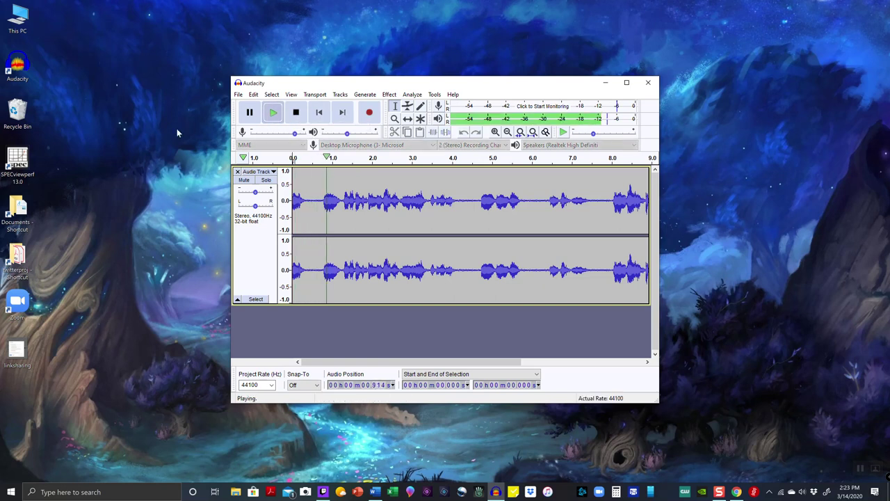
click(296, 115)
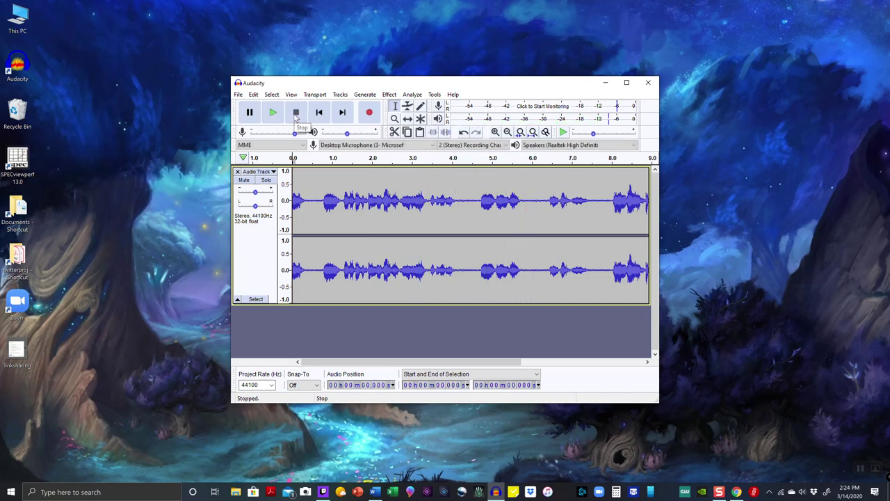
Step: Save the recording as an Audacity project named project1 in the Audacity folder
click(238, 95)
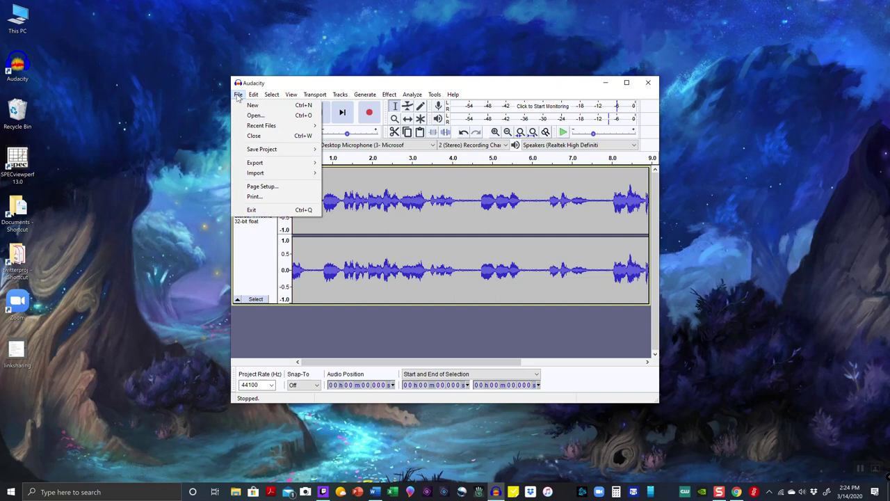
mouse_move(268, 150)
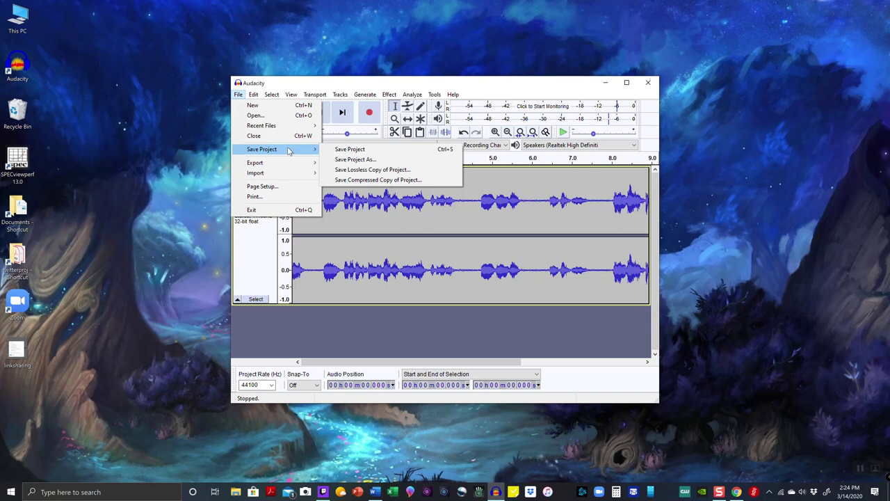
click(348, 149)
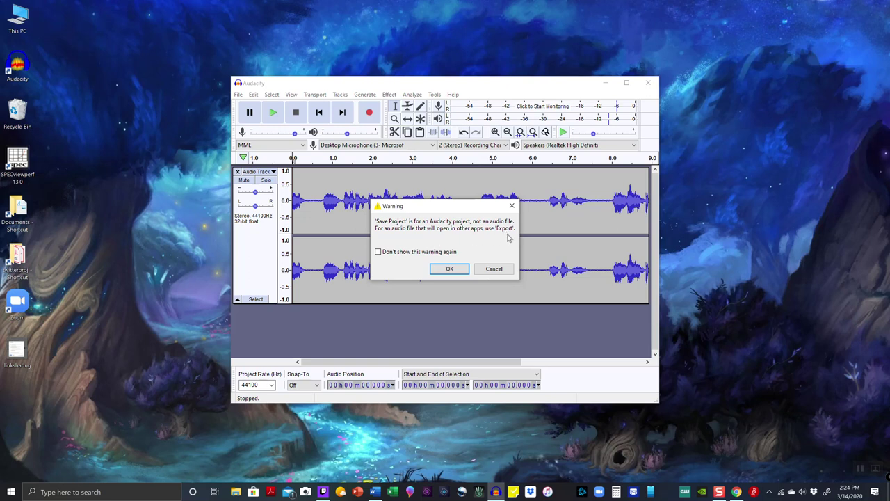
click(451, 269)
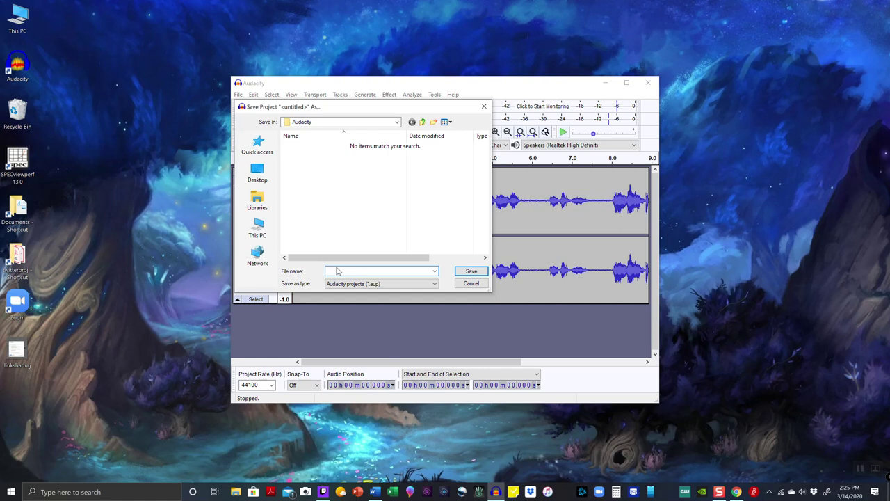
text(project 1)
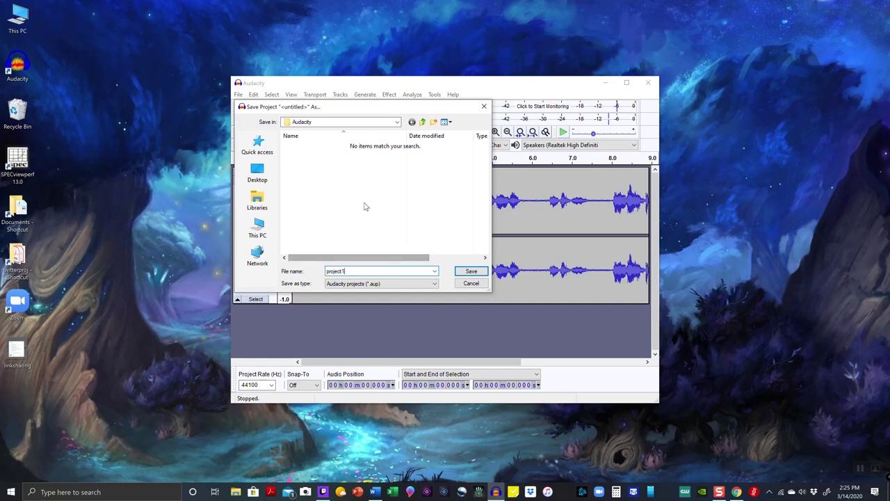
click(466, 271)
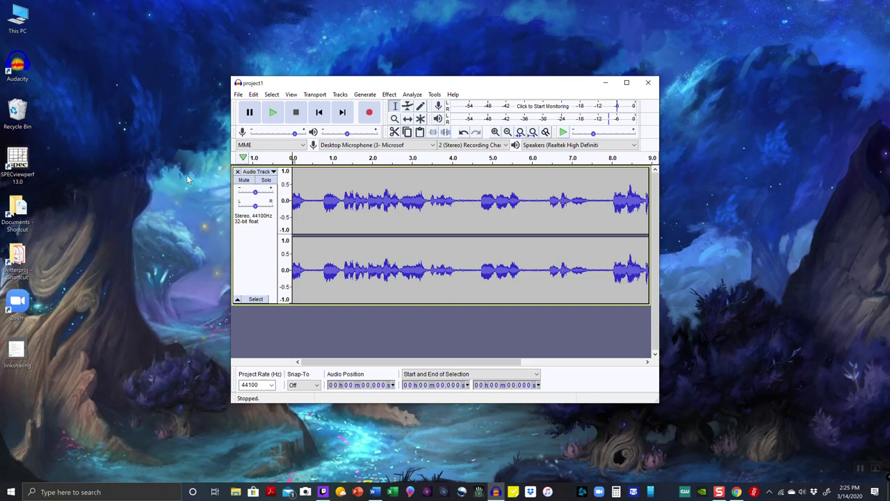
Step: Export the recording as a WAV (Microsoft) signed 16-bit PCM file named project1 in the Audacity folder, leaving the metadata tags empty
click(238, 96)
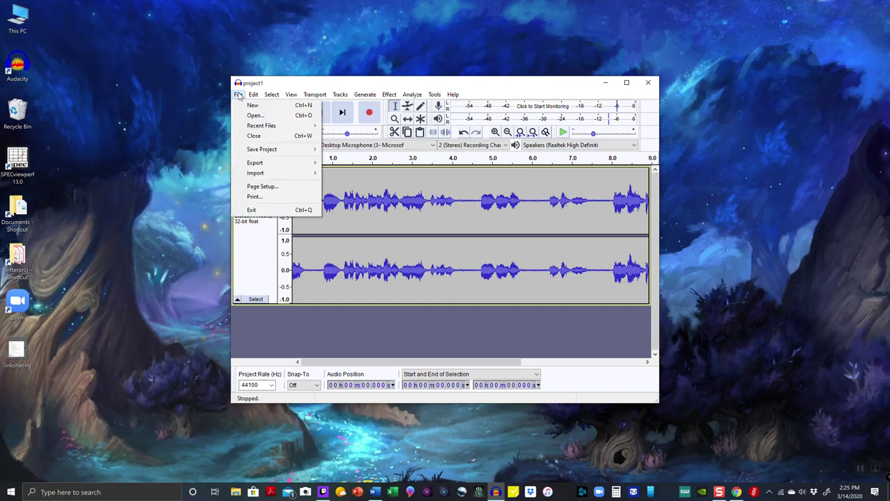
mouse_move(279, 164)
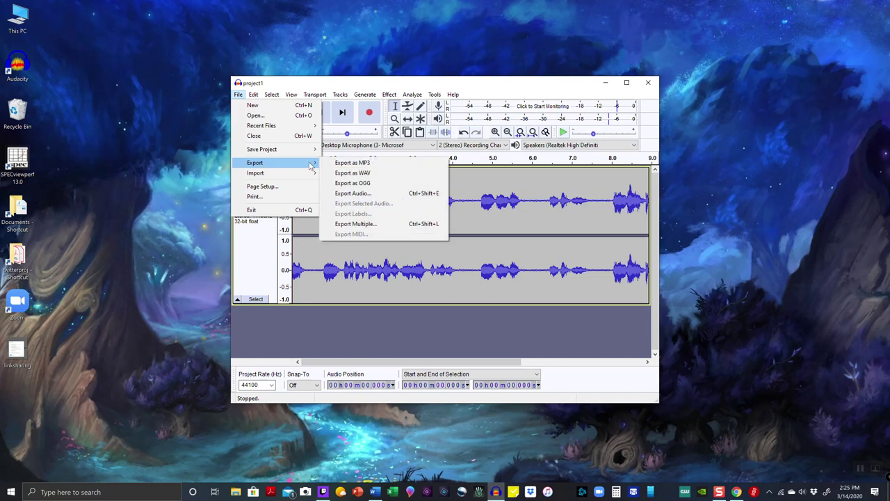
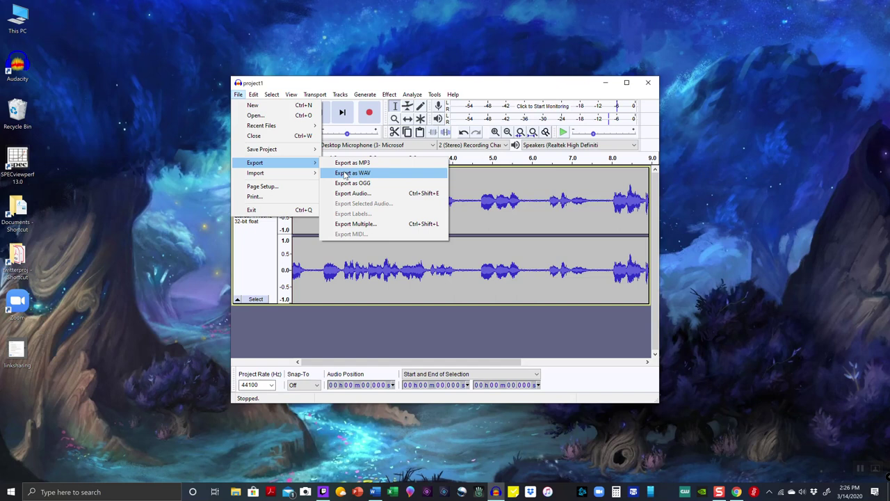
click(345, 174)
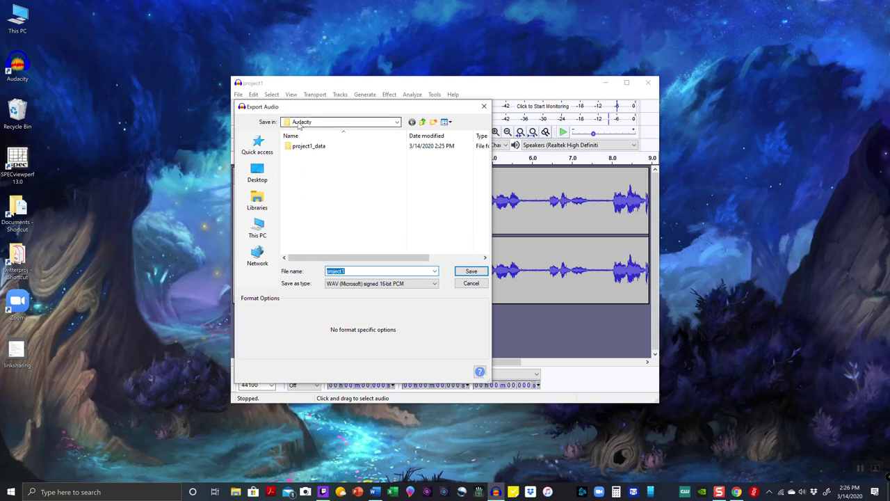
click(398, 123)
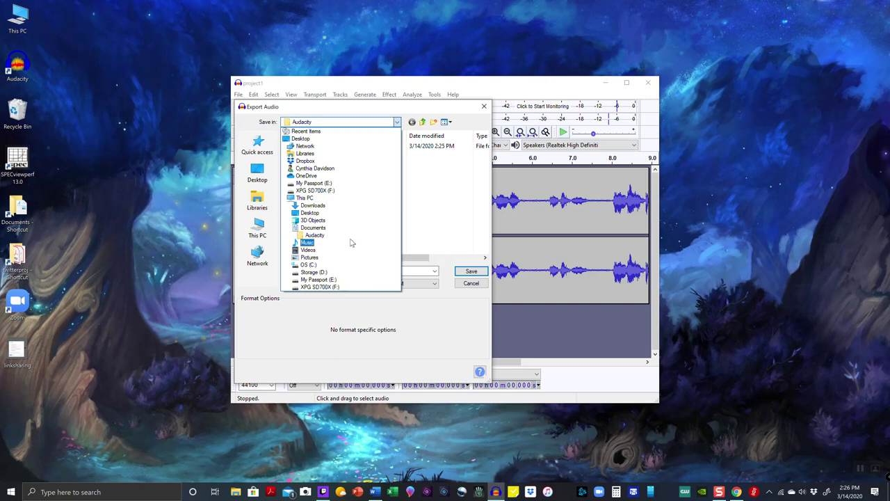
click(373, 110)
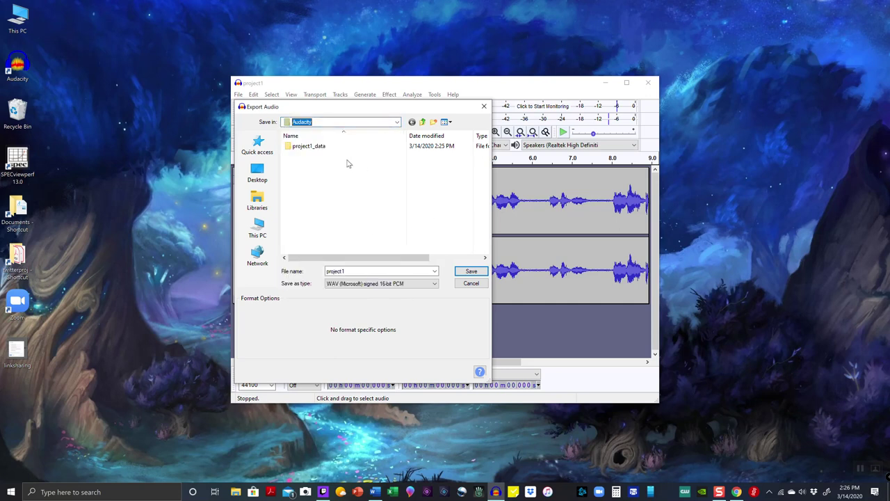
click(335, 187)
click(357, 271)
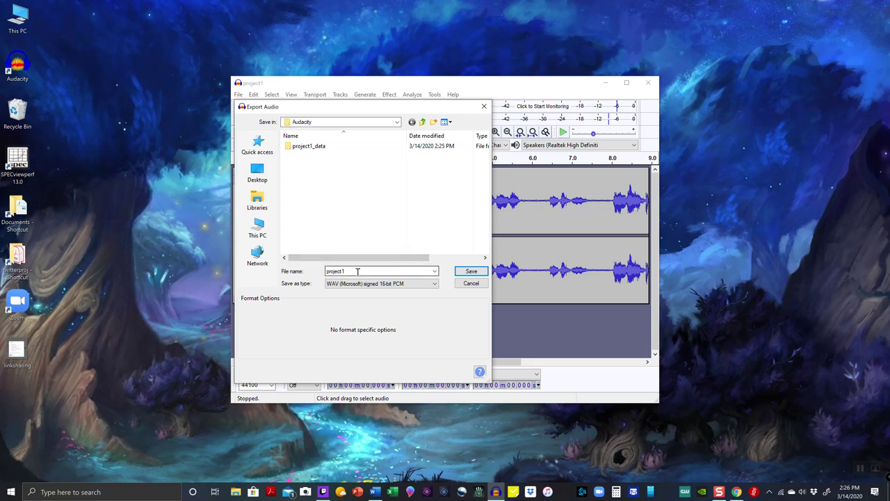
double_click(354, 271)
text(project1)
click(471, 271)
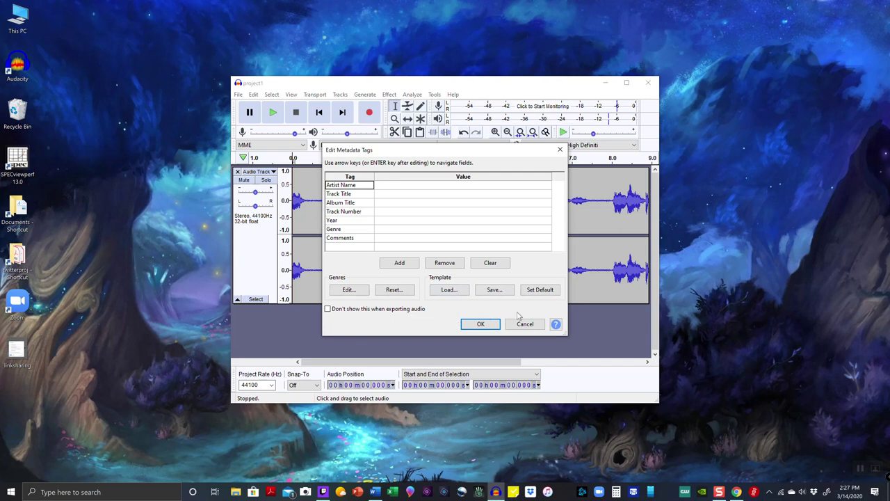
click(479, 325)
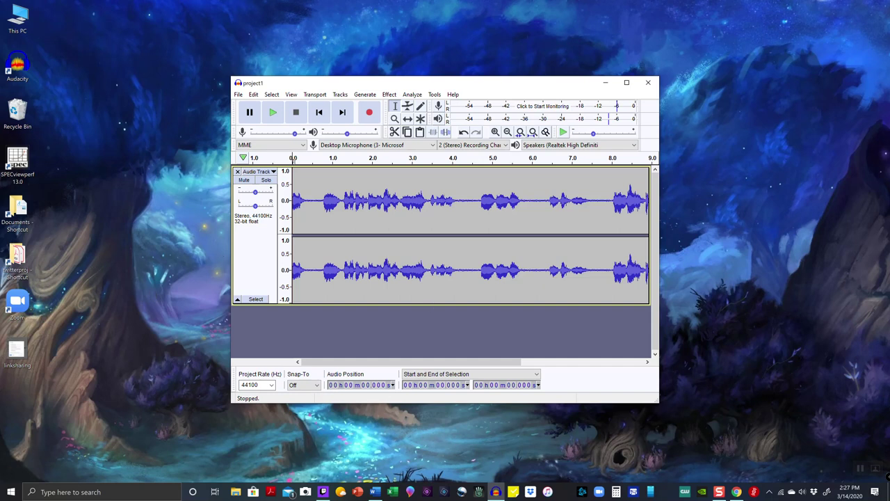
Step: Open File Explorer, go to the Audacity folder in Documents and select the exported project1 WAV file
right_click(10, 492)
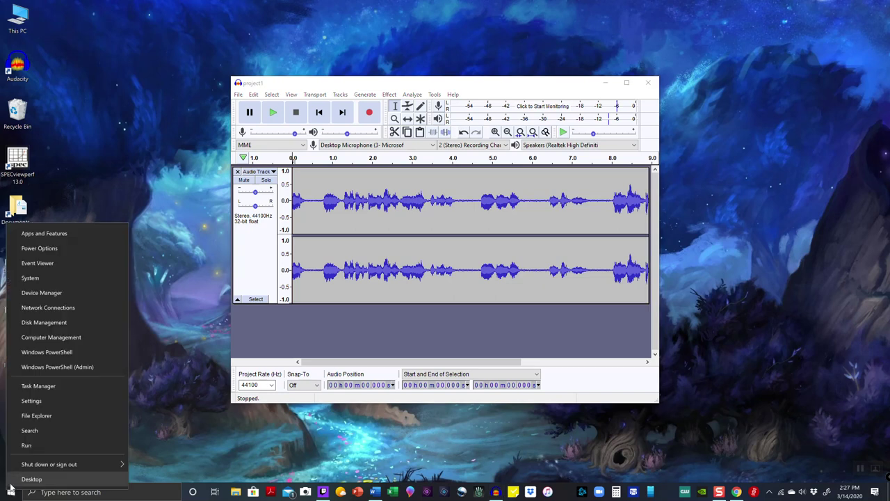
click(31, 415)
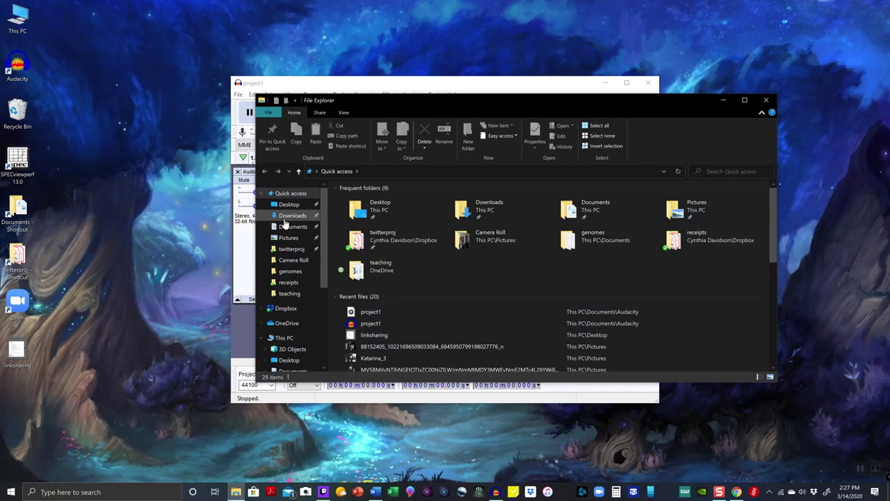
click(293, 230)
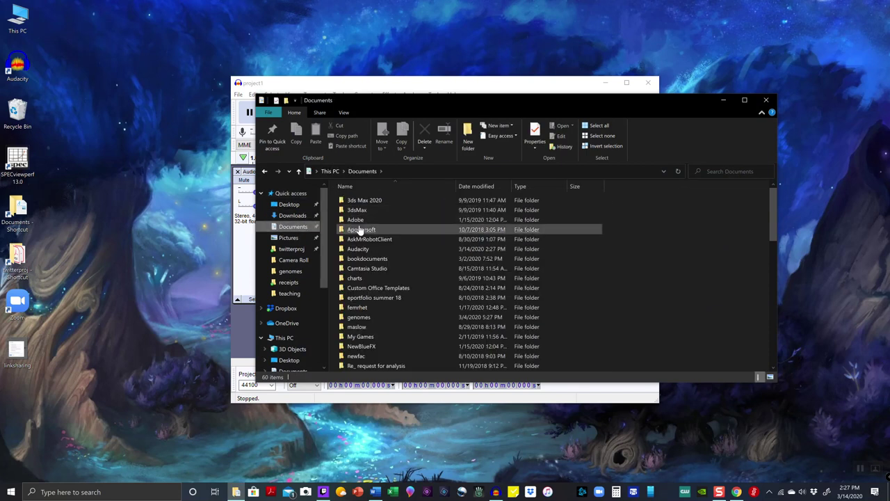
double_click(381, 251)
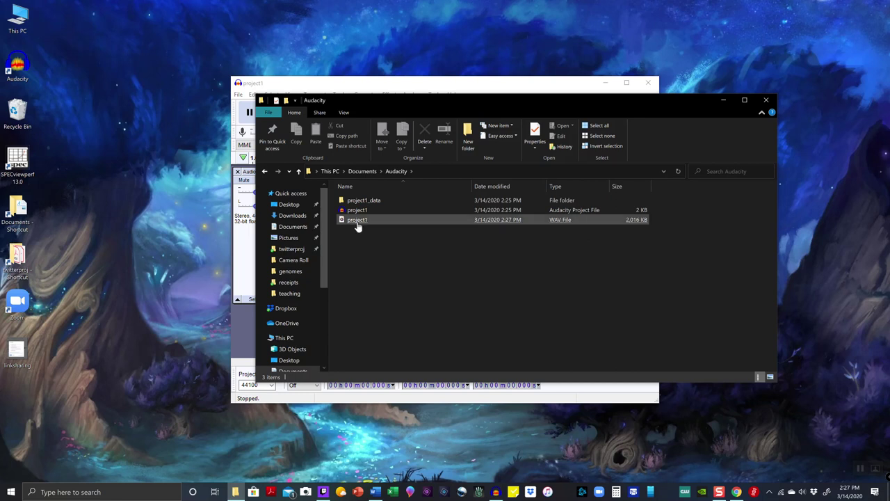
click(388, 222)
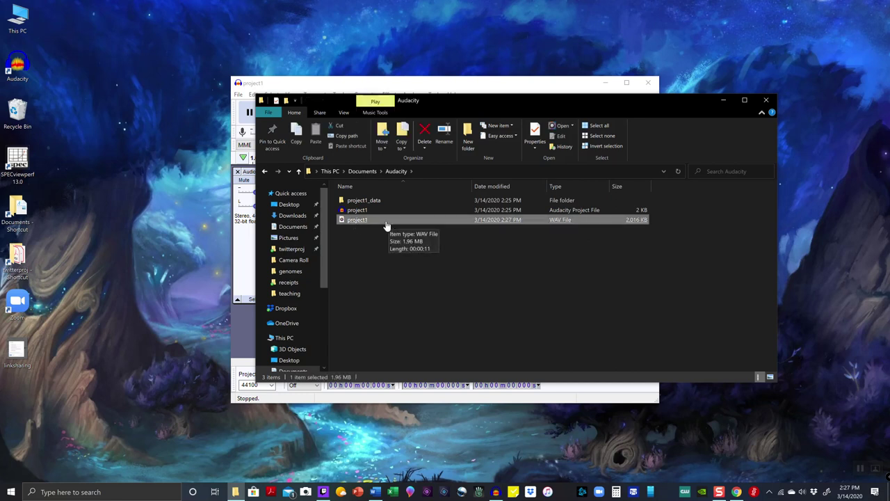
Step: Play the project1 WAV file in Windows Media Player, and close the player and File Explorer
double_click(382, 220)
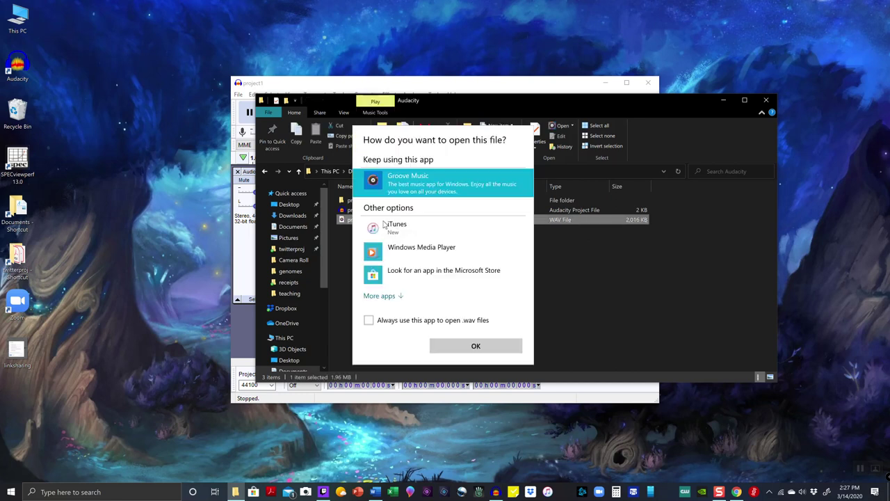
click(434, 252)
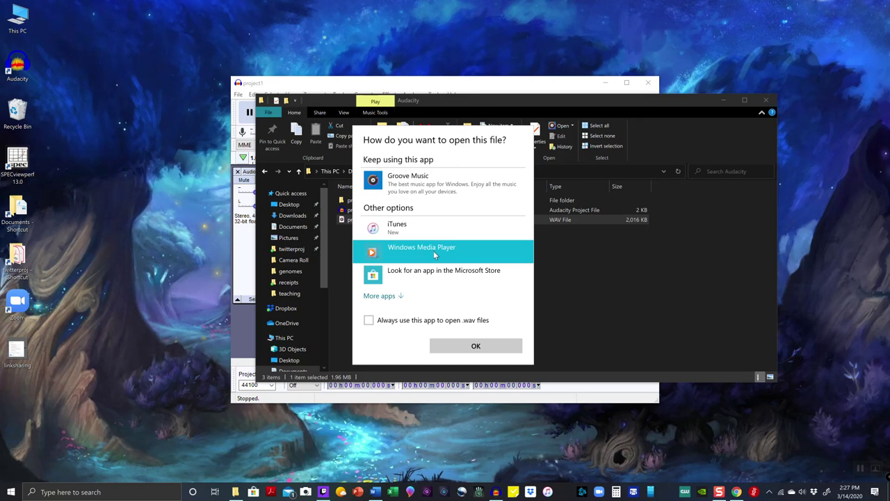
click(476, 347)
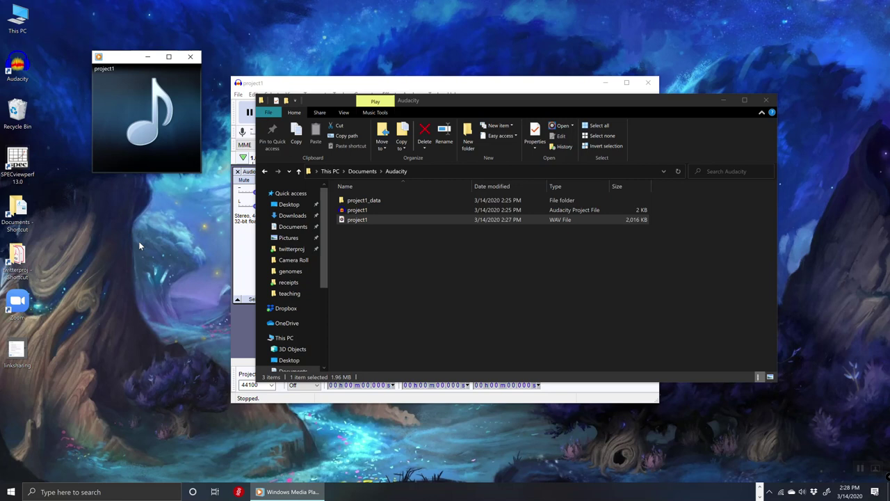
click(190, 56)
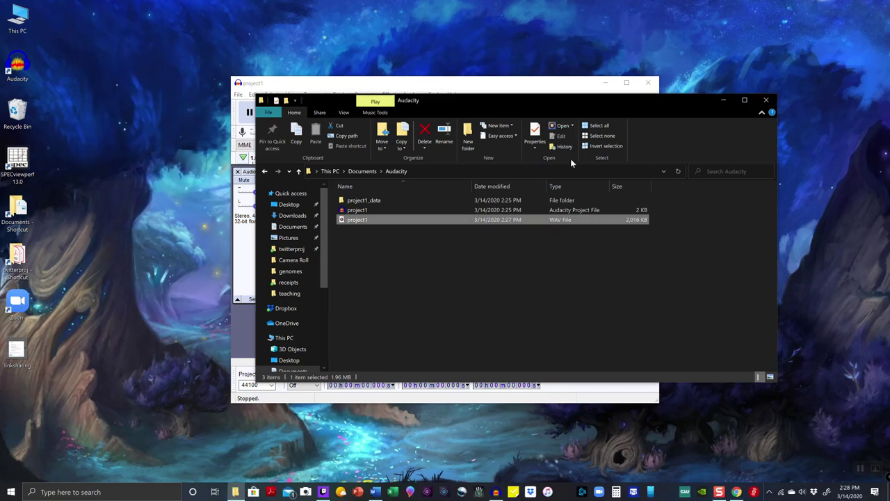
click(766, 100)
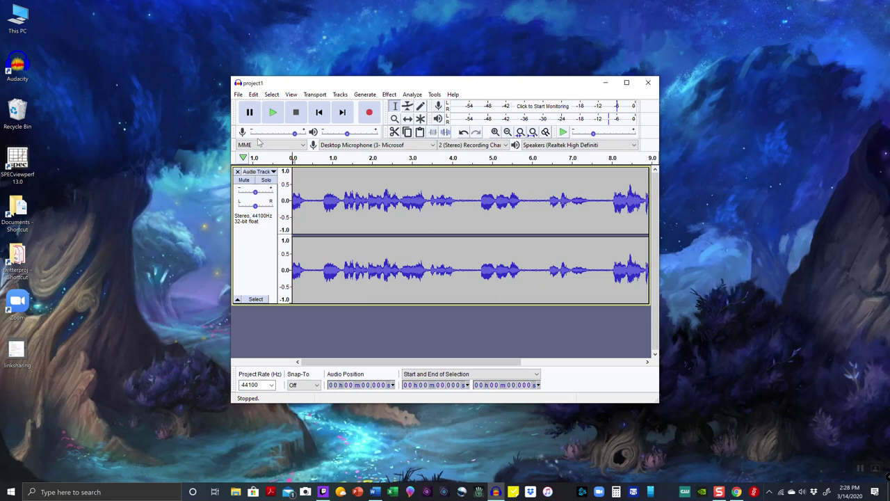
Step: Select the entire track and reduce its volume with the Amplify effect, leaving Allow clipping off
click(253, 96)
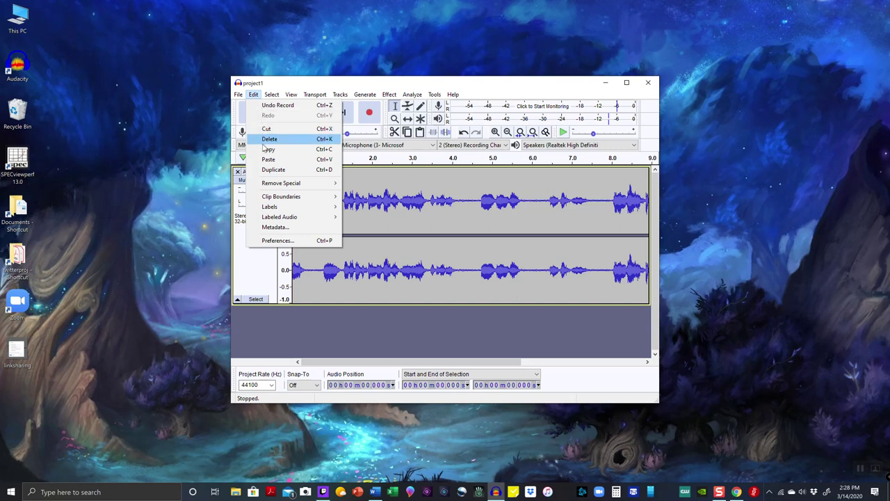
click(273, 95)
click(273, 96)
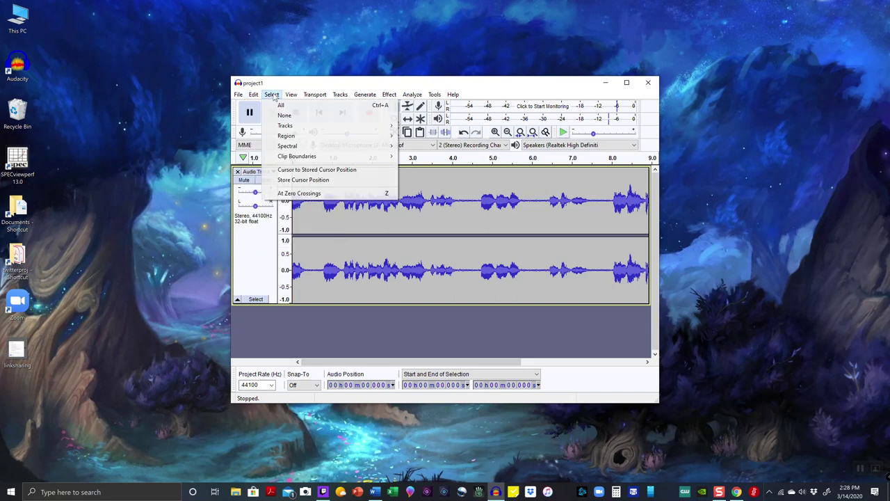
click(281, 106)
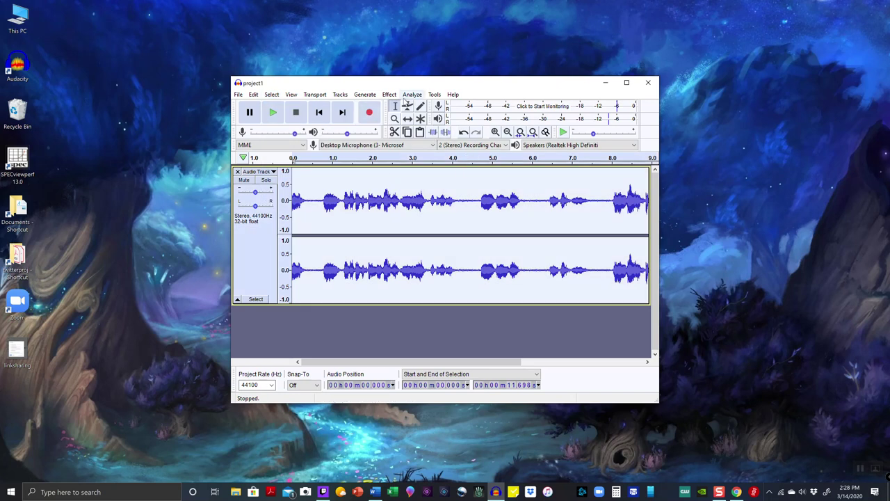
click(390, 95)
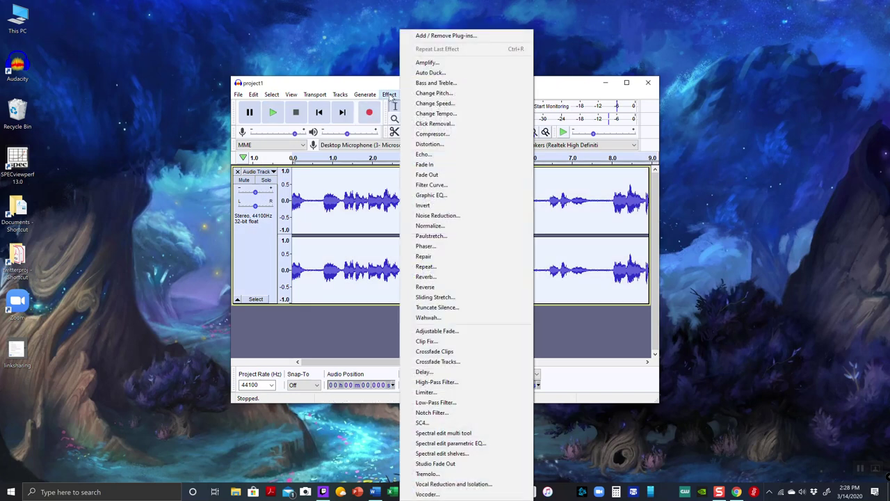
click(425, 62)
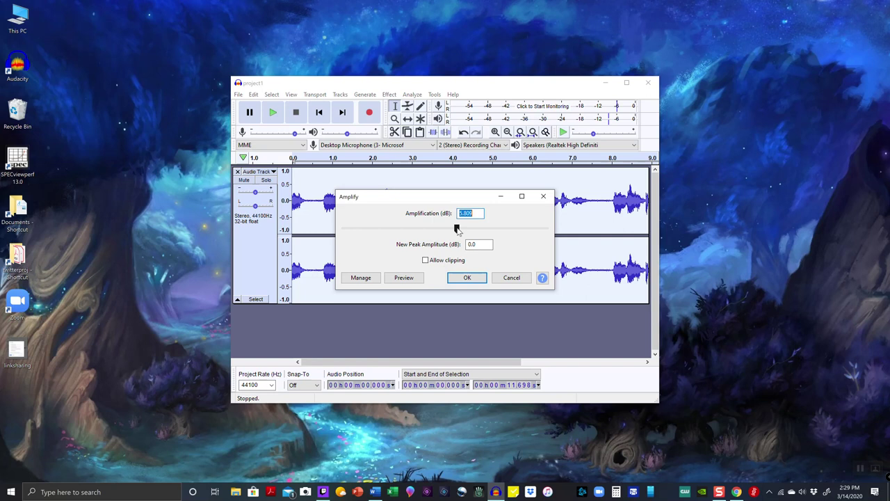
drag(458, 230, 460, 230)
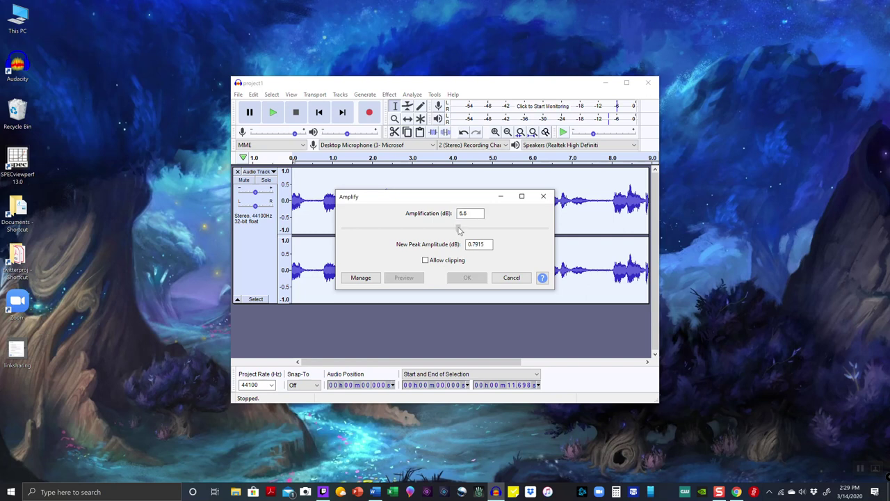
drag(459, 231, 457, 230)
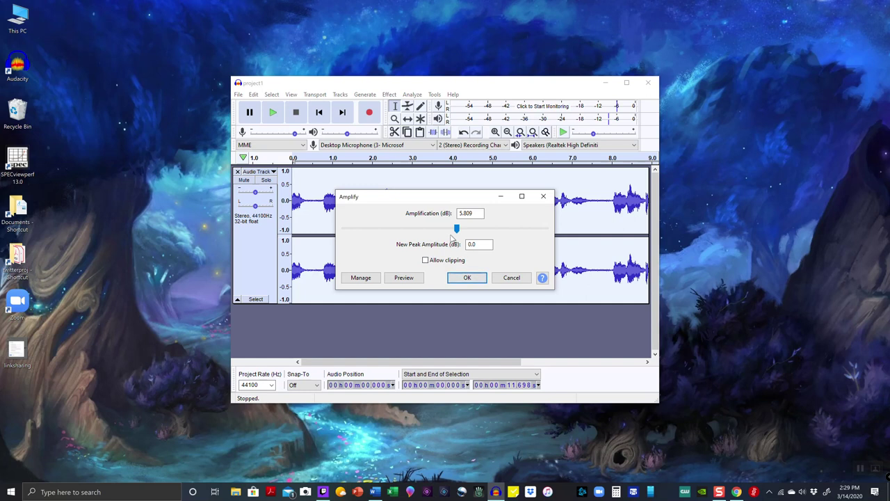
drag(450, 232, 439, 230)
click(464, 278)
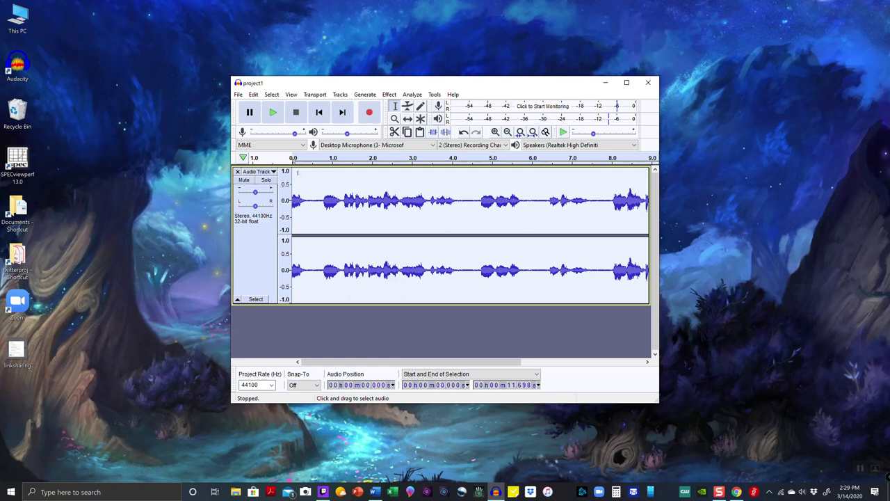
Step: Play the edited track from its beginning and stop after the first couple of seconds
click(349, 257)
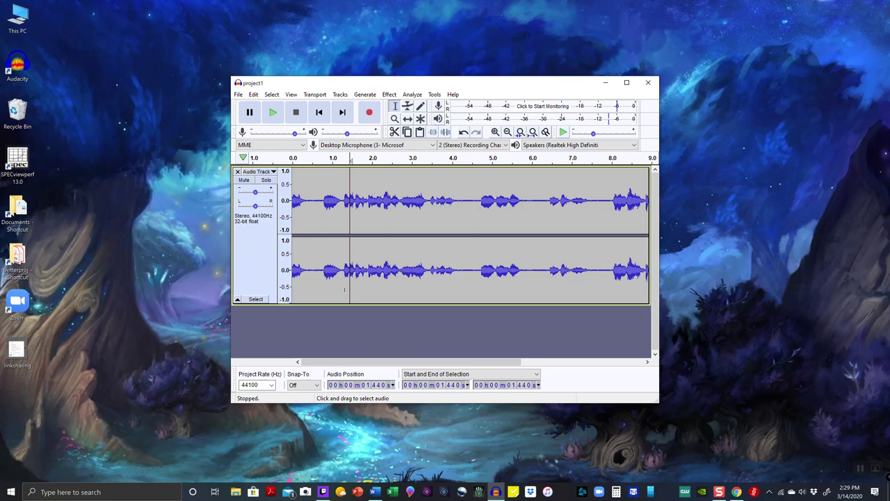
click(319, 112)
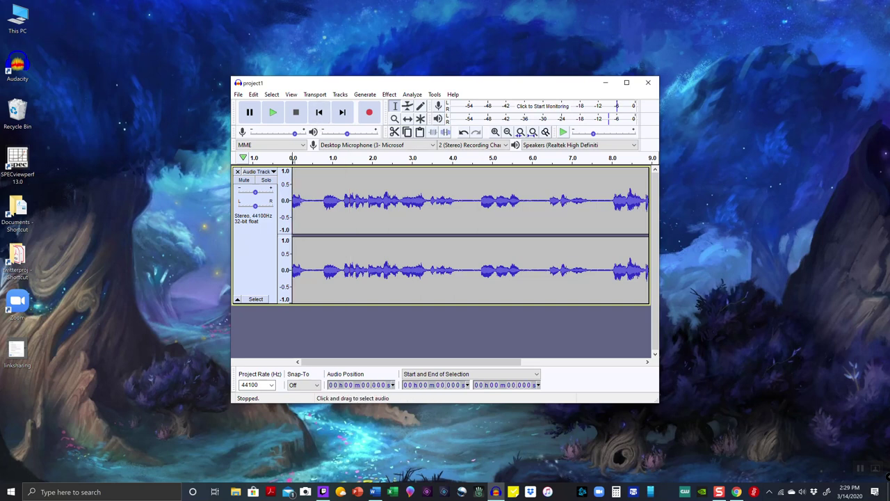
click(273, 113)
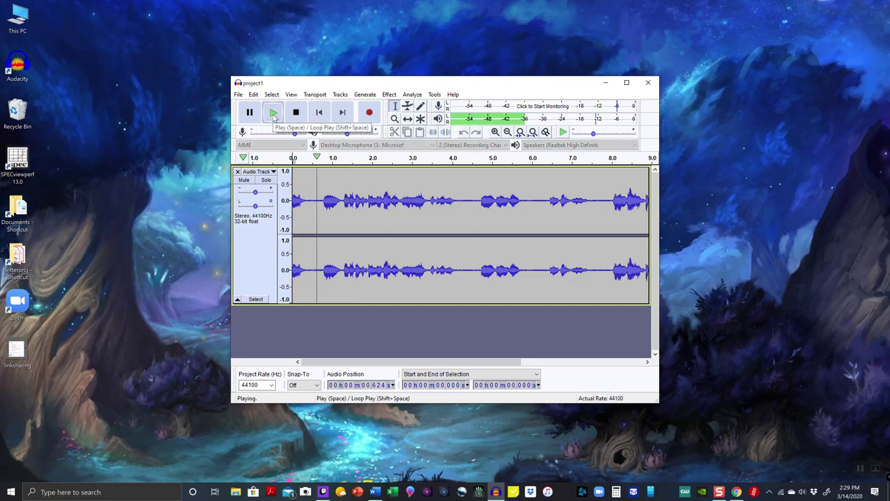
click(296, 113)
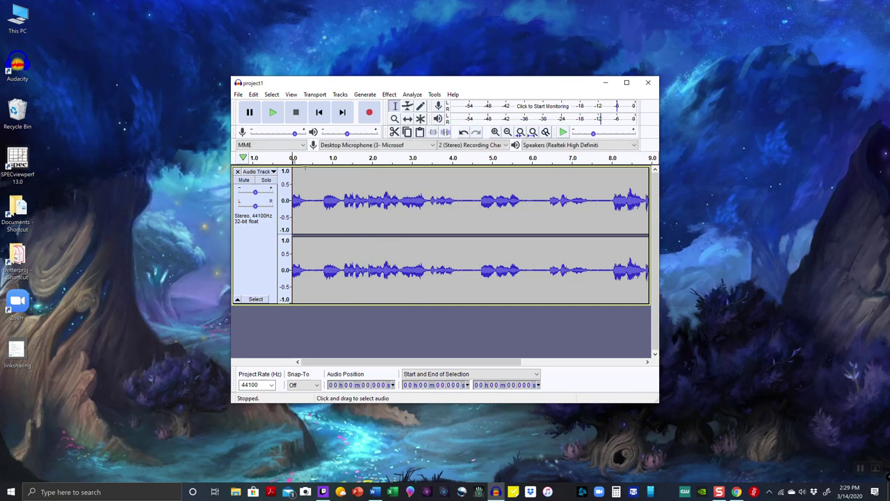
Step: Select the entire track, and clear the selection by placing the cursor near the track's start
click(271, 95)
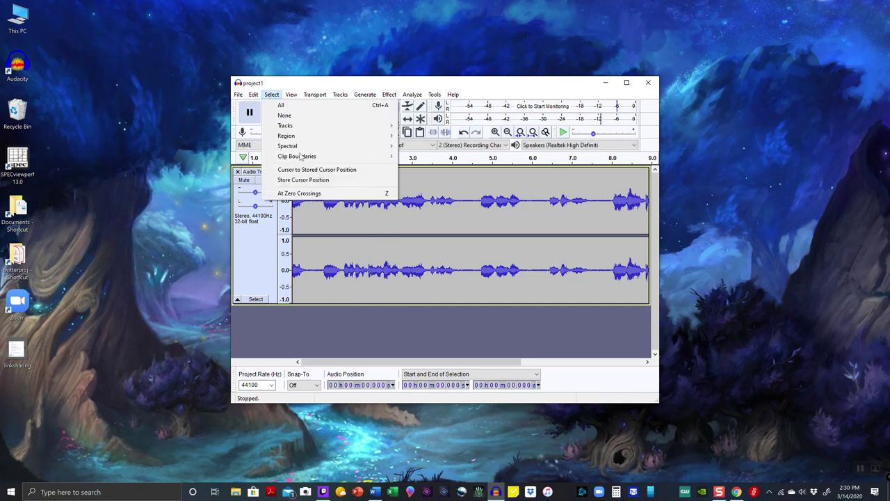
click(422, 218)
click(271, 95)
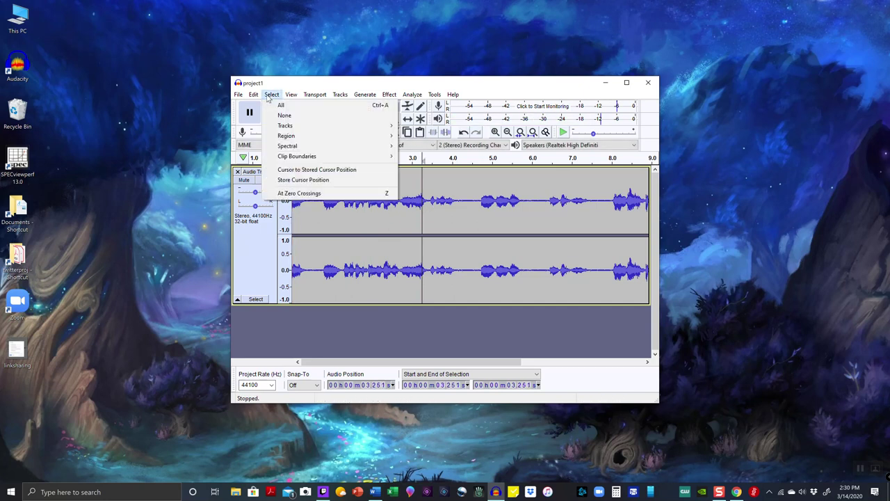
click(282, 106)
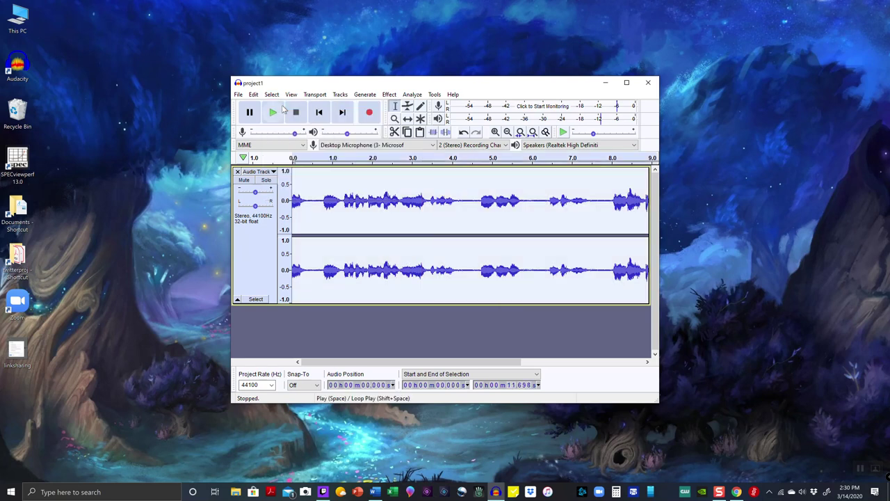
click(300, 182)
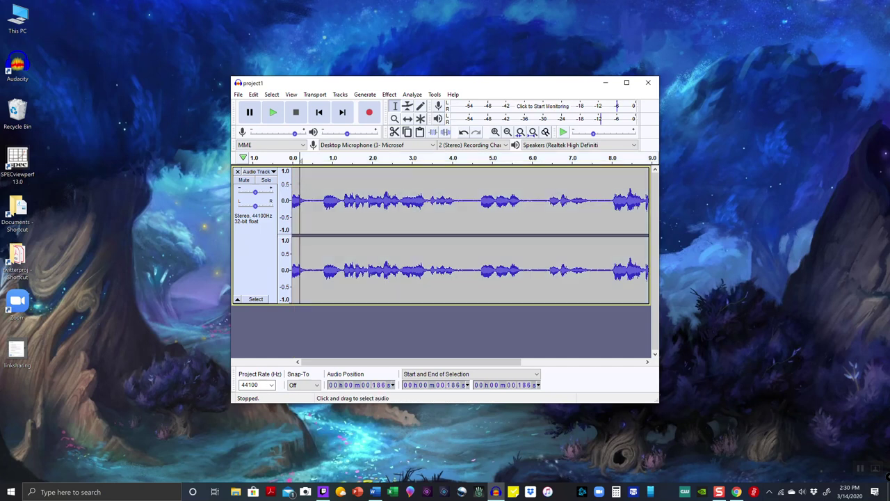
Step: Select the entire track, and clear the selection by placing the cursor at about 2.75 s
click(270, 94)
click(282, 105)
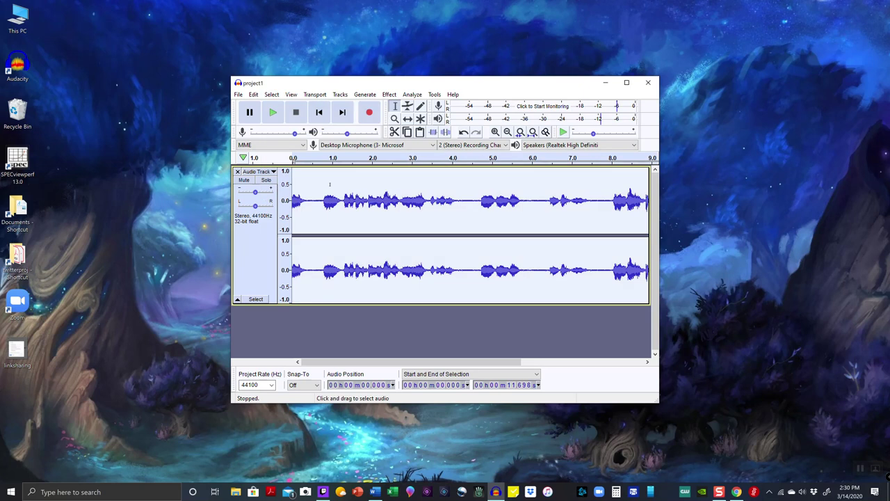
click(321, 185)
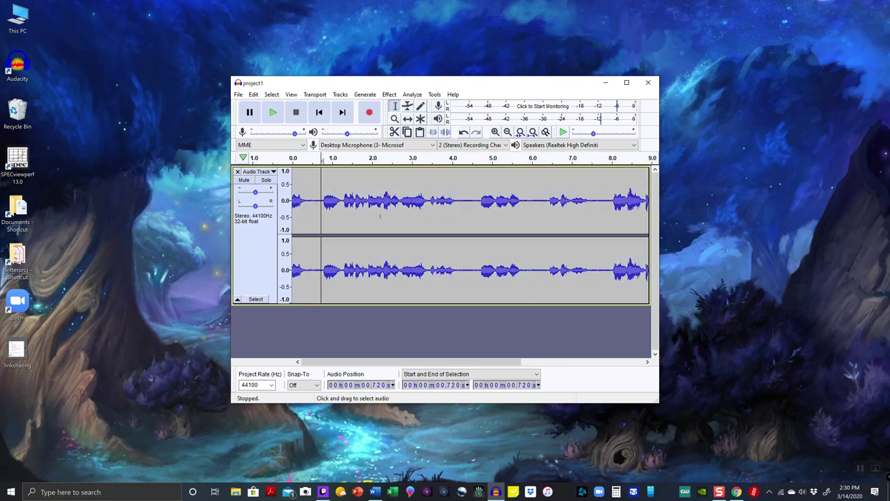
click(391, 94)
click(370, 193)
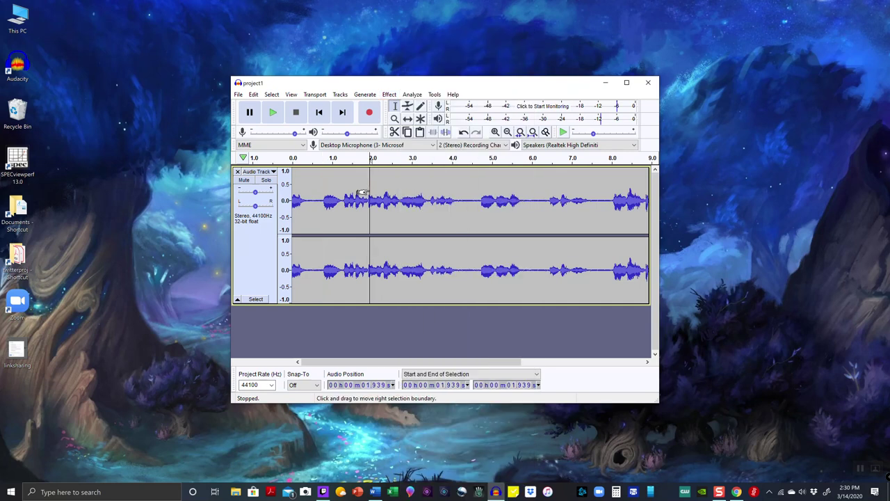
click(403, 197)
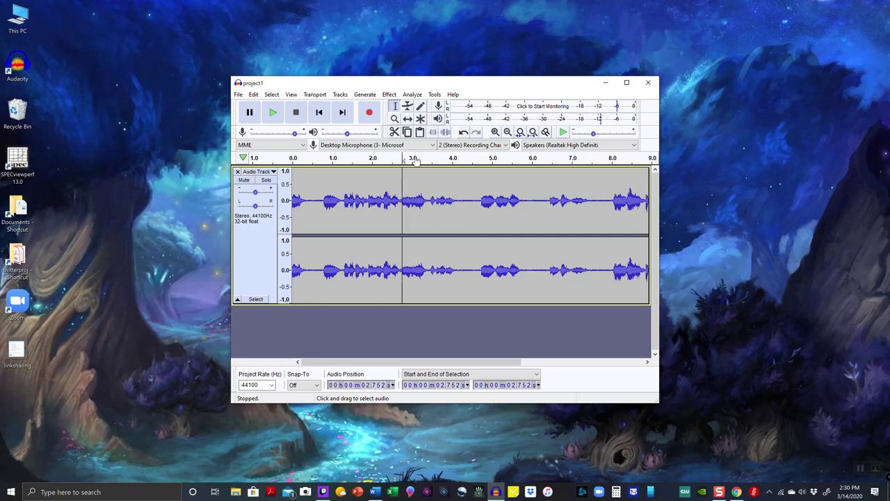
Step: Try to repeat the Amplify effect from the cursor position without an audio selection, and dismiss the notice
click(390, 94)
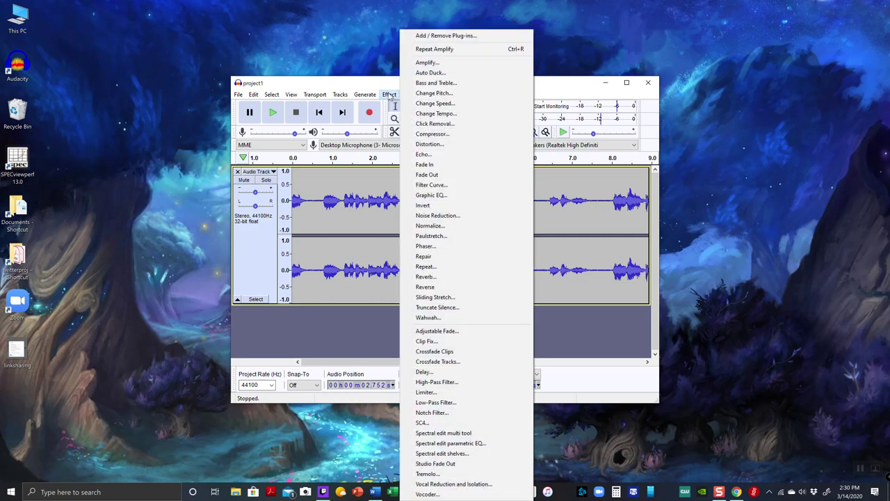
click(420, 50)
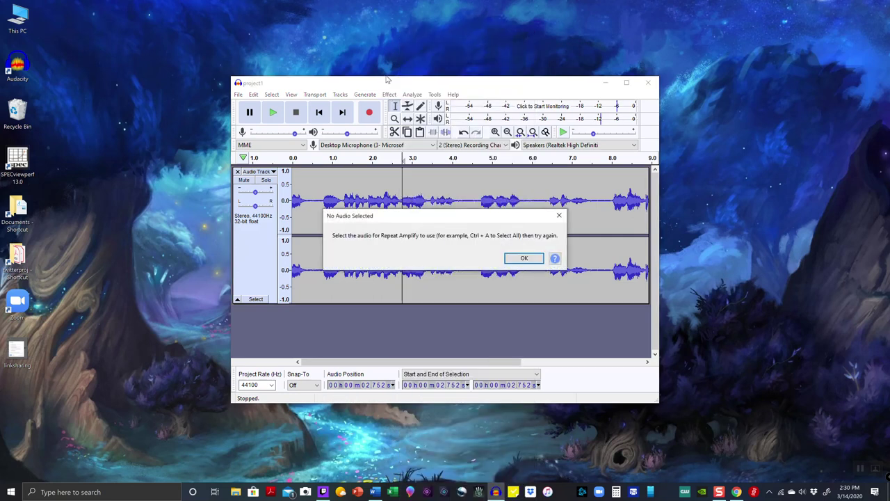
click(515, 258)
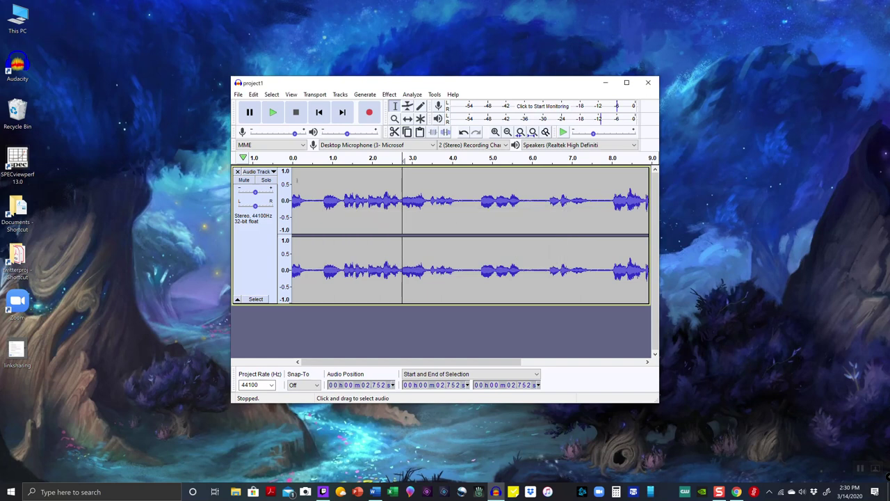
Step: Select from the track's start to past its end, and repeat the Amplify effect to lower the volume
drag(293, 186, 776, 230)
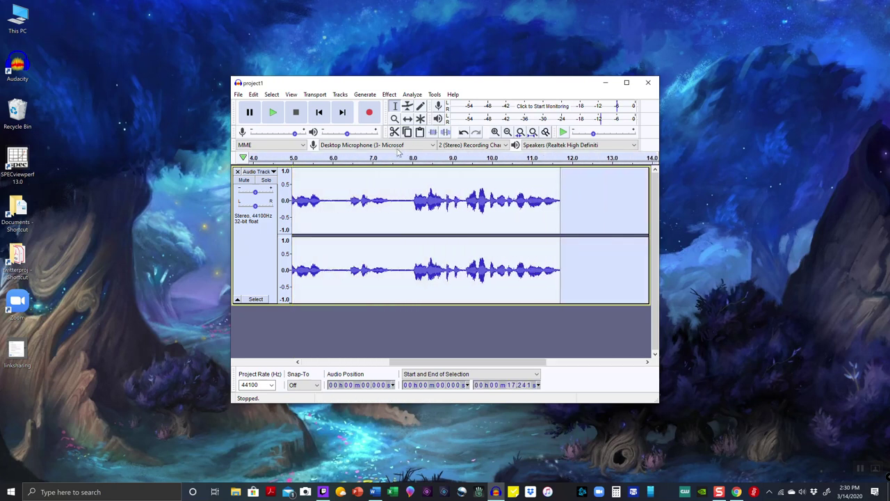
click(389, 94)
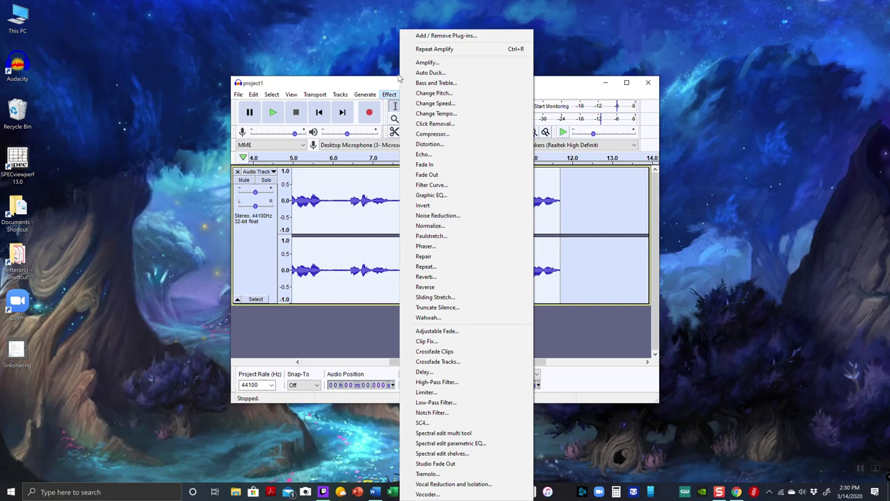
click(420, 50)
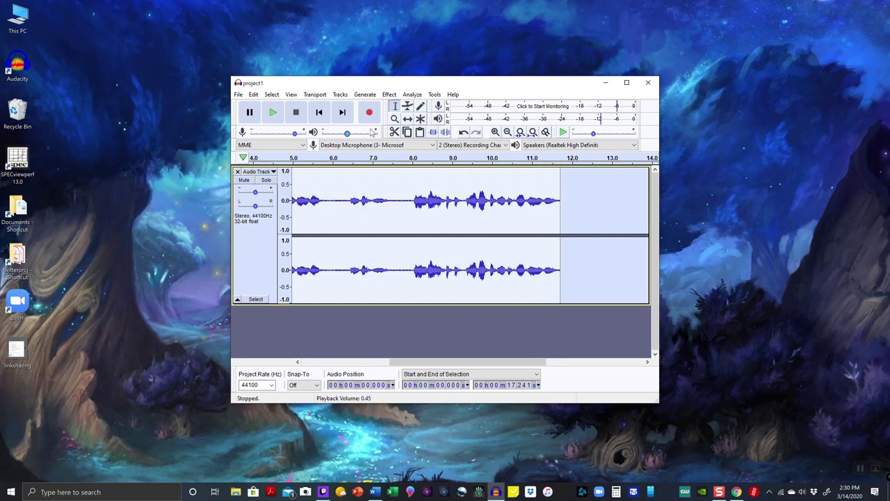
Step: Select all audio in the project and repeat the Amplify effect once more to reduce its volume further
click(271, 95)
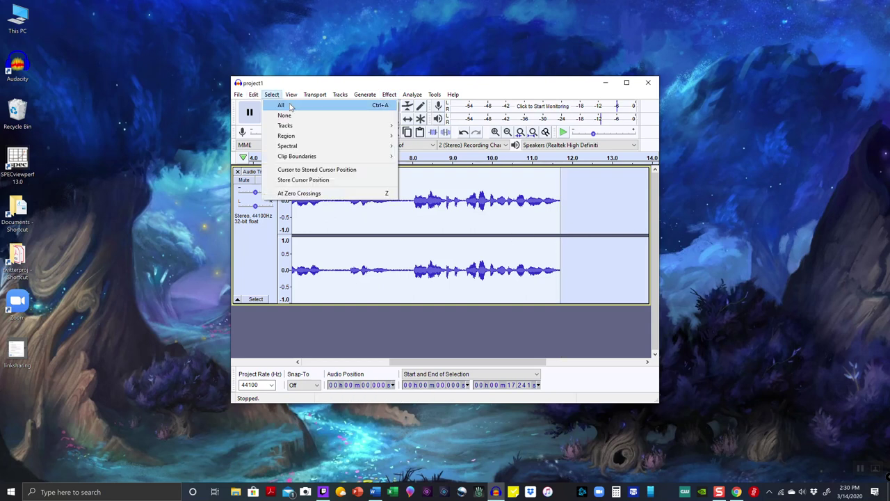
click(291, 106)
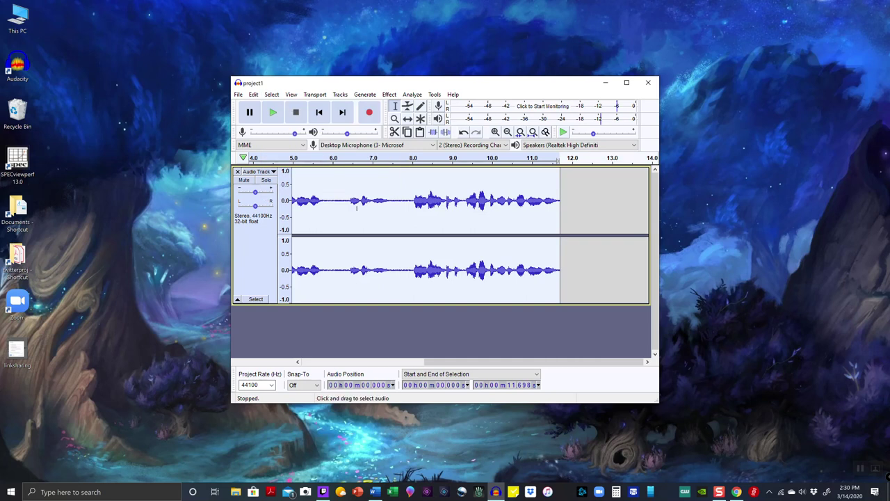
click(272, 94)
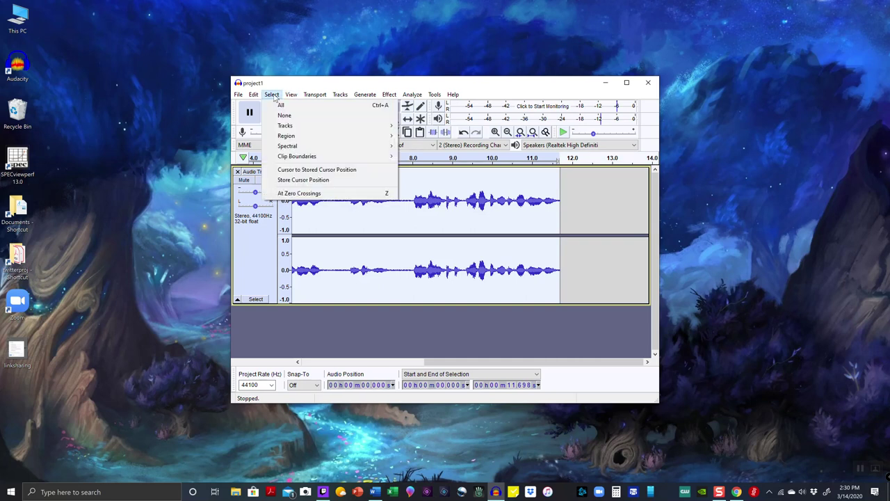
click(281, 106)
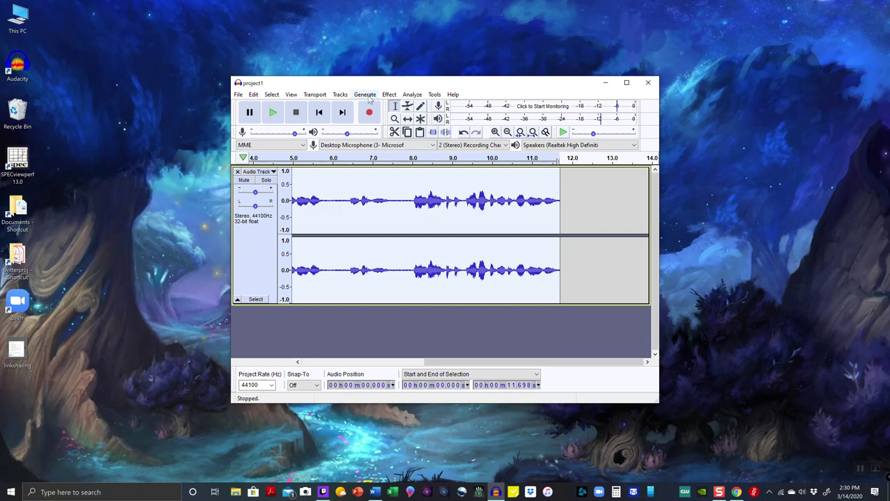
click(411, 95)
mouse_move(388, 95)
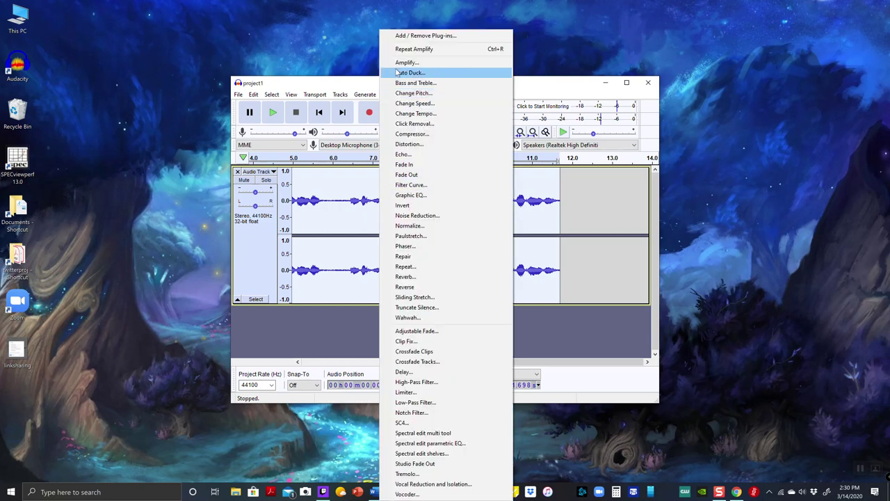
click(405, 48)
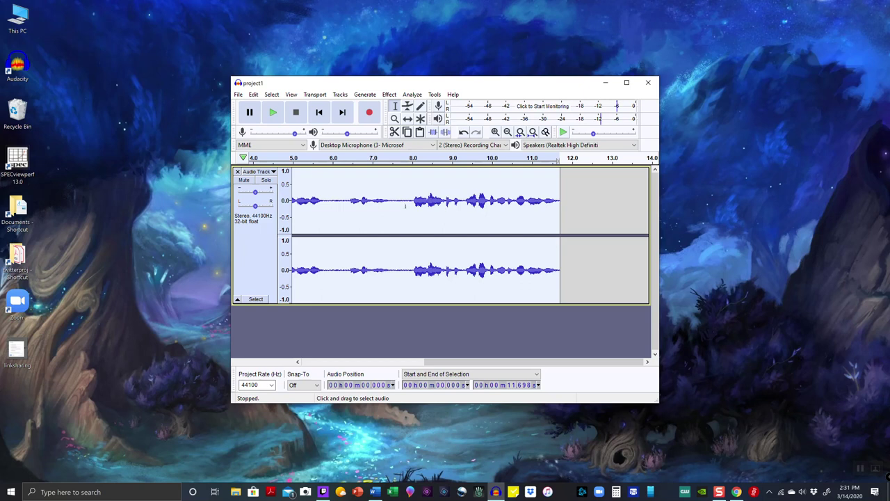
Step: Return to the track's beginning, play the quieter audio, and stop after about seven seconds
click(319, 112)
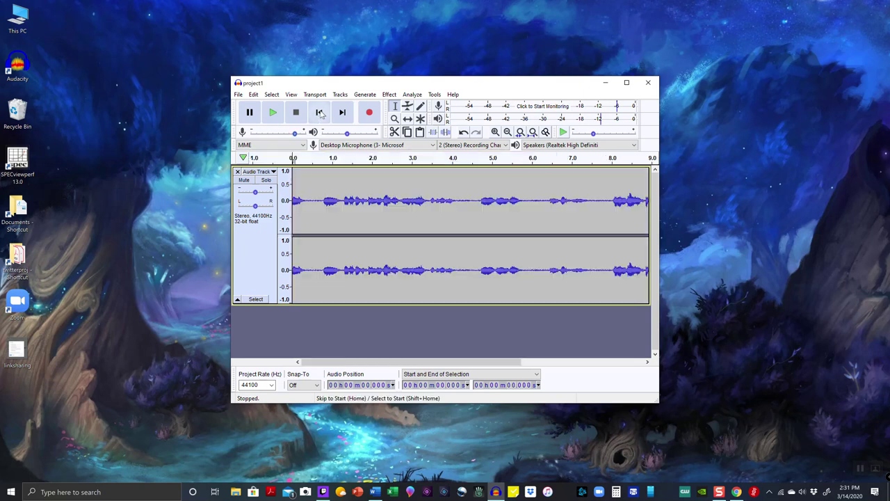
click(274, 112)
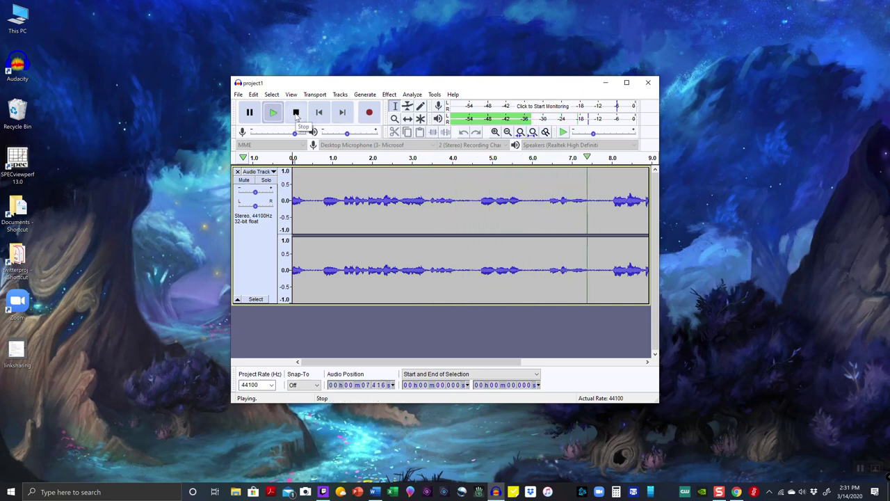
click(295, 113)
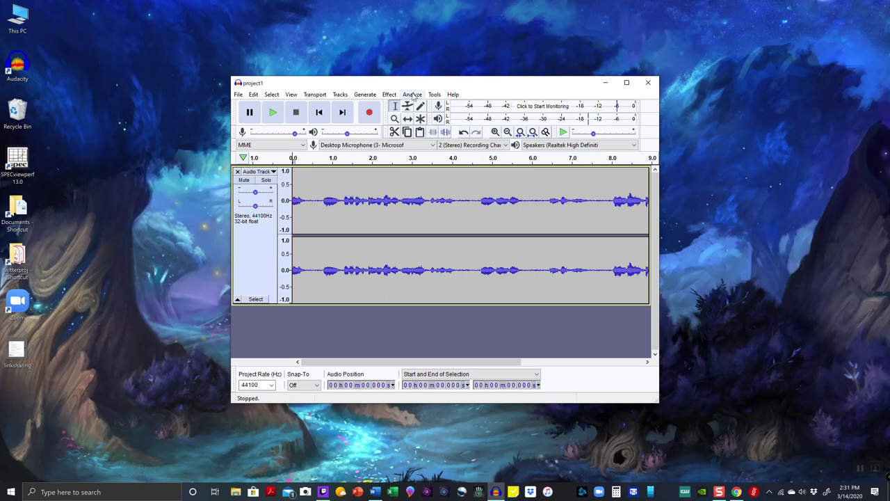
Step: Try to repeat the Amplify effect with only the cursor at the track's start, and close the notice
click(389, 95)
click(416, 49)
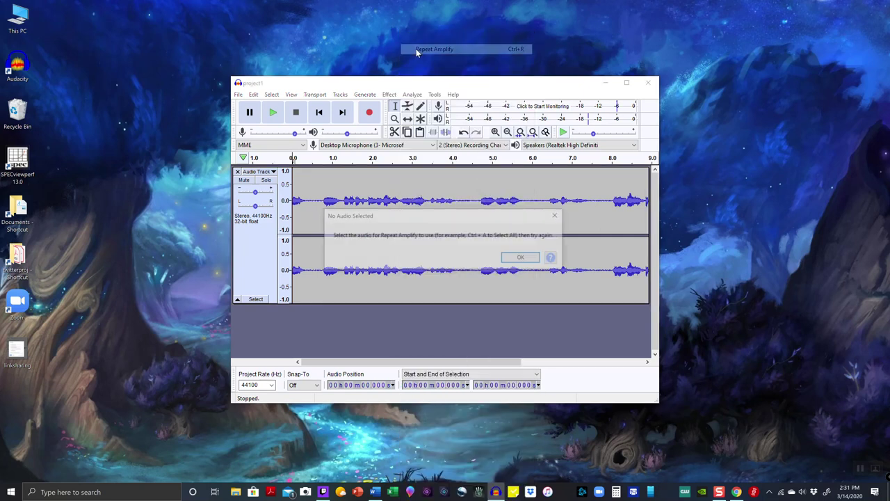
click(519, 257)
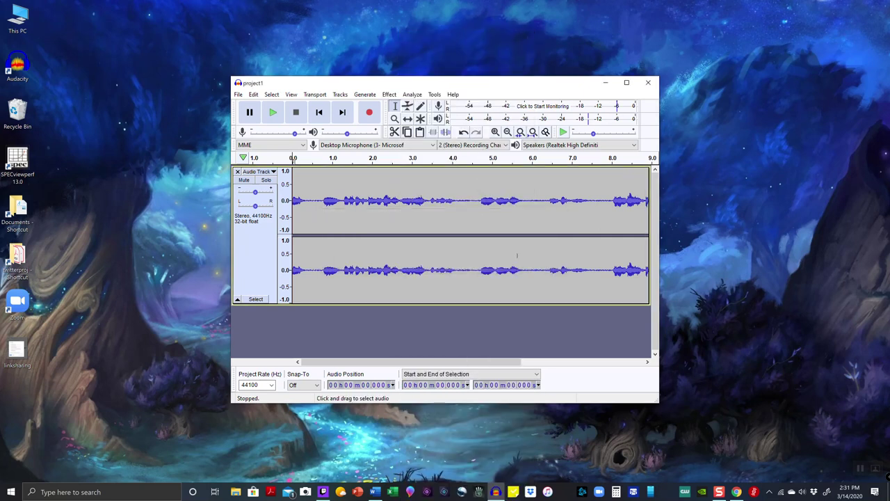
Step: Select the entire track, repeat the Amplify effect, and play about the first four seconds
click(271, 94)
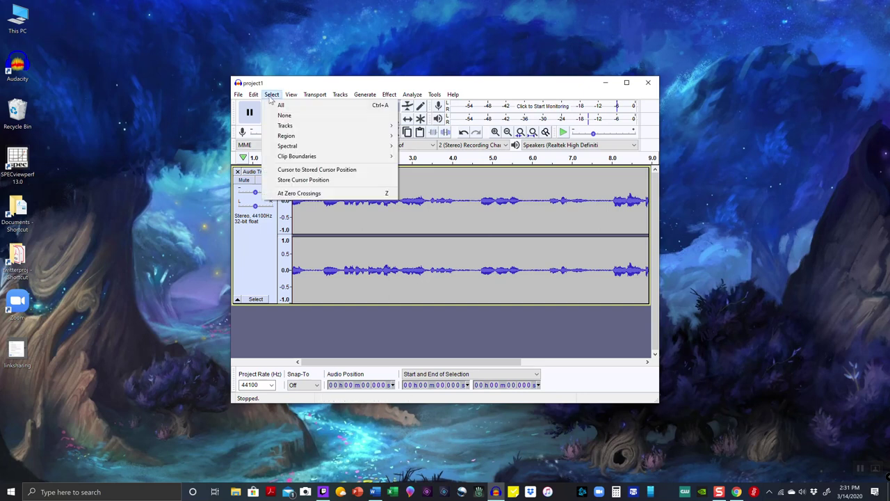
click(283, 106)
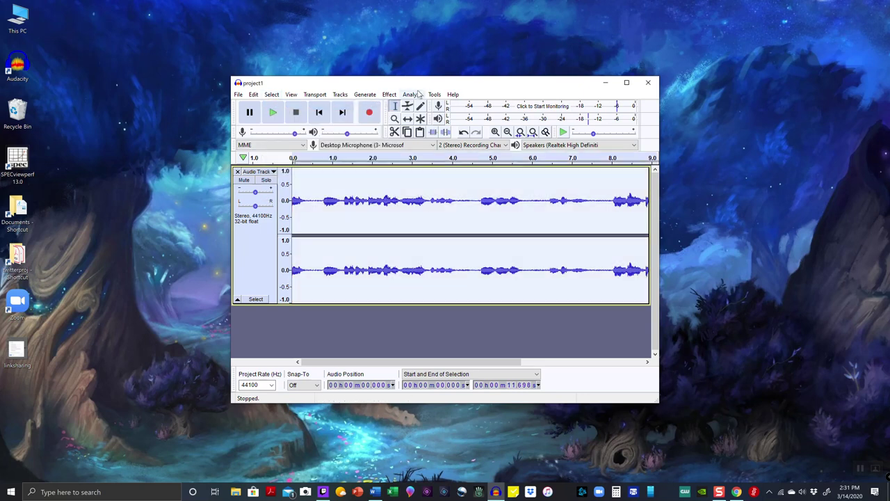
click(389, 94)
click(389, 95)
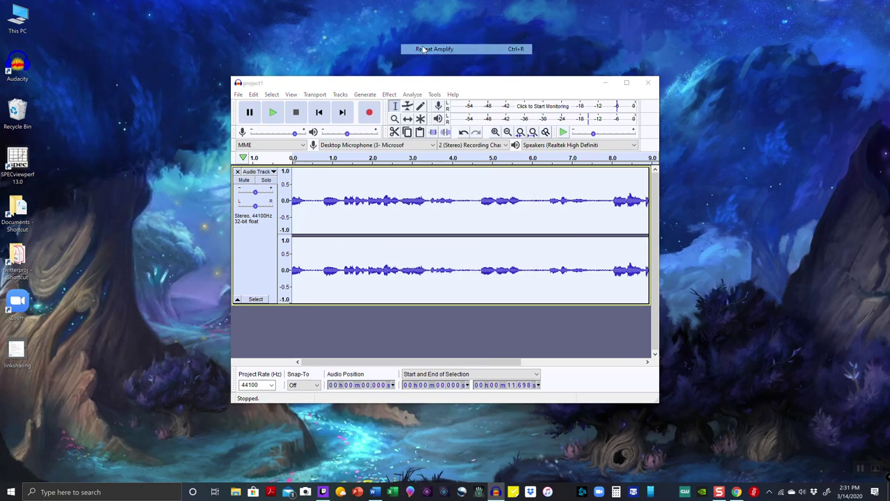
click(273, 113)
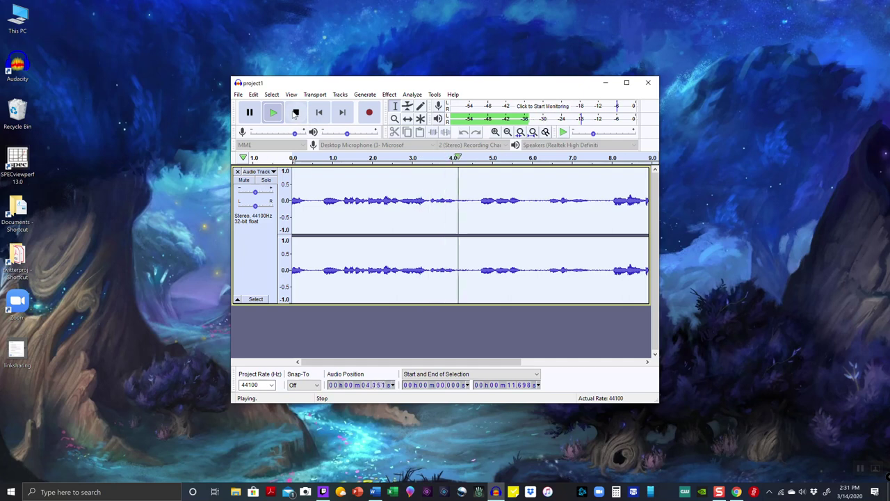
click(296, 112)
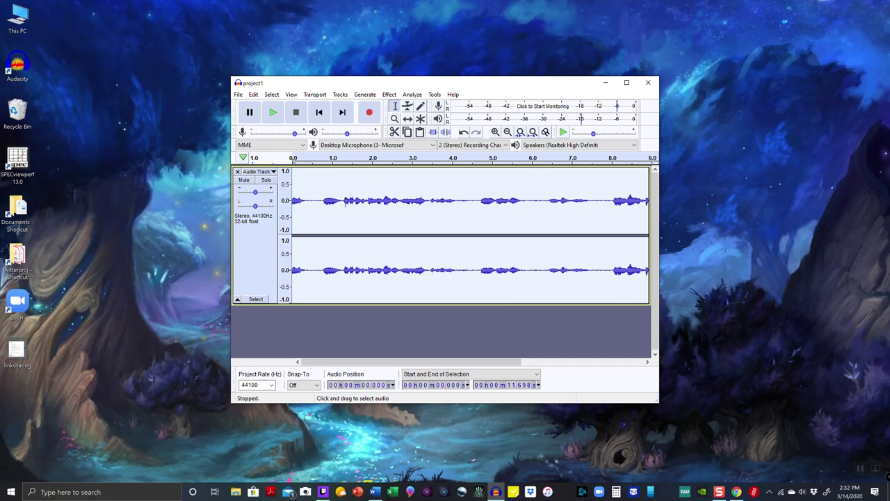
Step: Place the cursor at the track's start and play about the first two and a half seconds
click(344, 208)
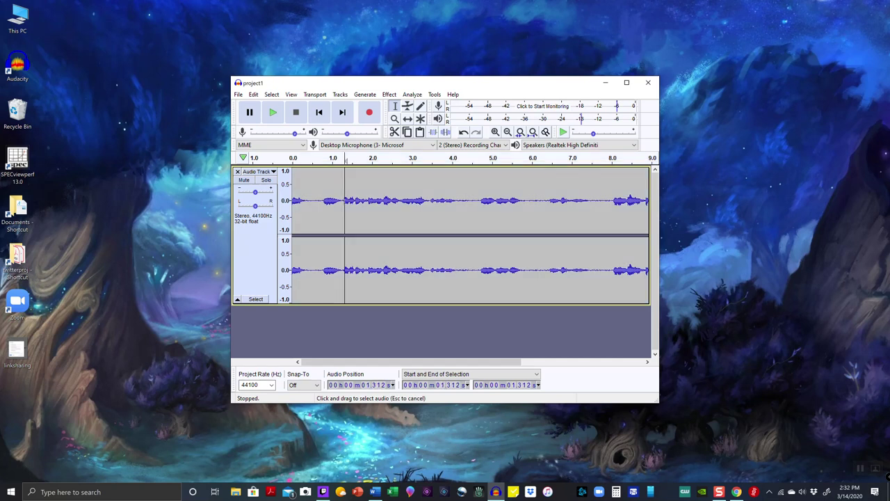
click(293, 201)
click(274, 114)
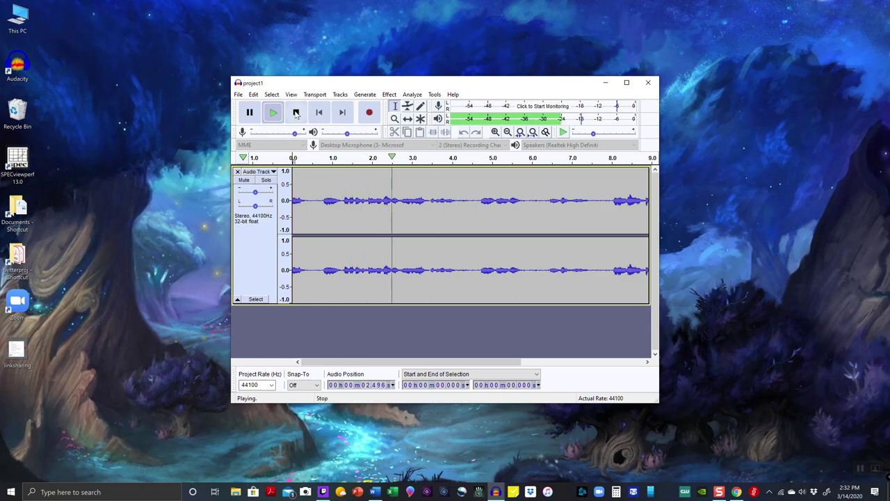
click(295, 113)
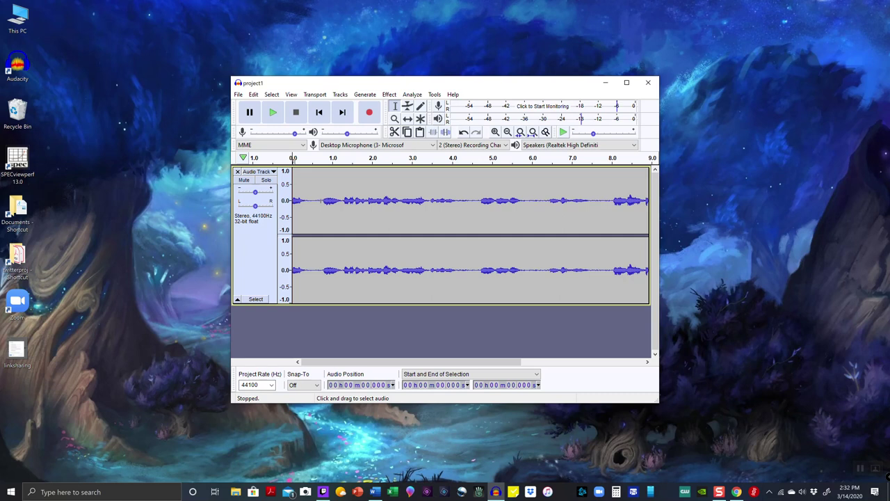
Step: Delete the first 0.720 s of the track, and play the trimmed beginning for a few seconds
drag(322, 272, 292, 272)
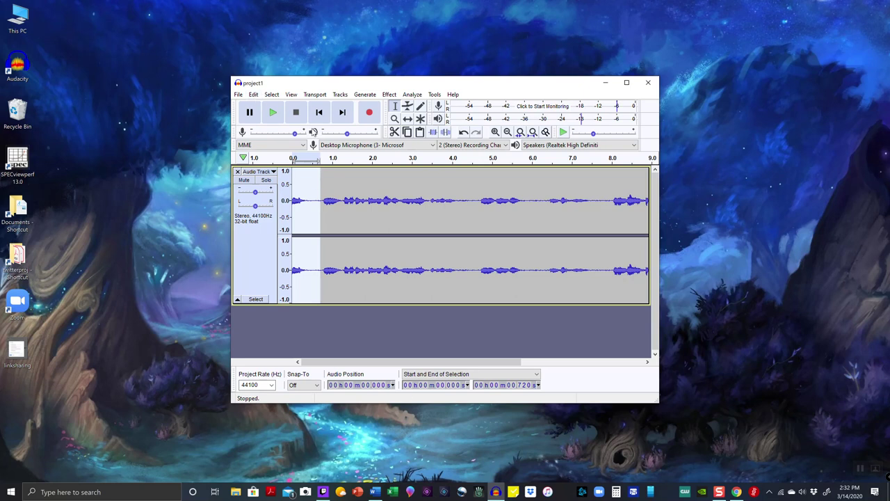
key(Delete)
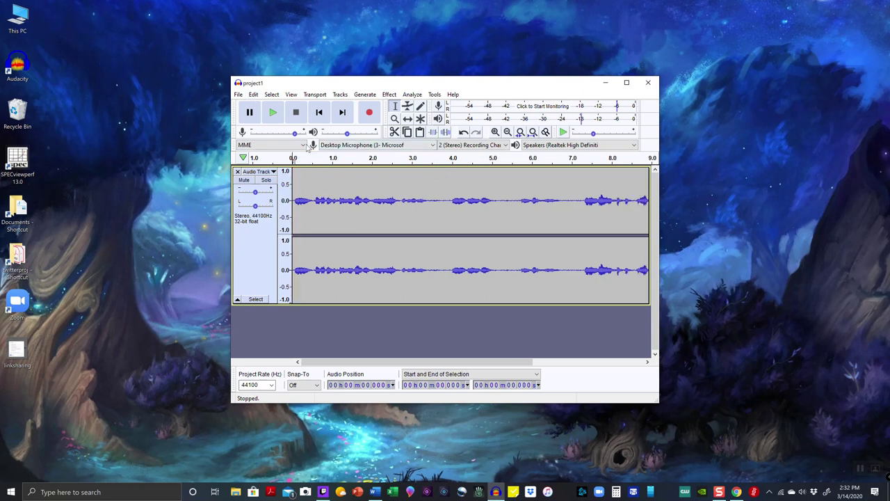
click(276, 118)
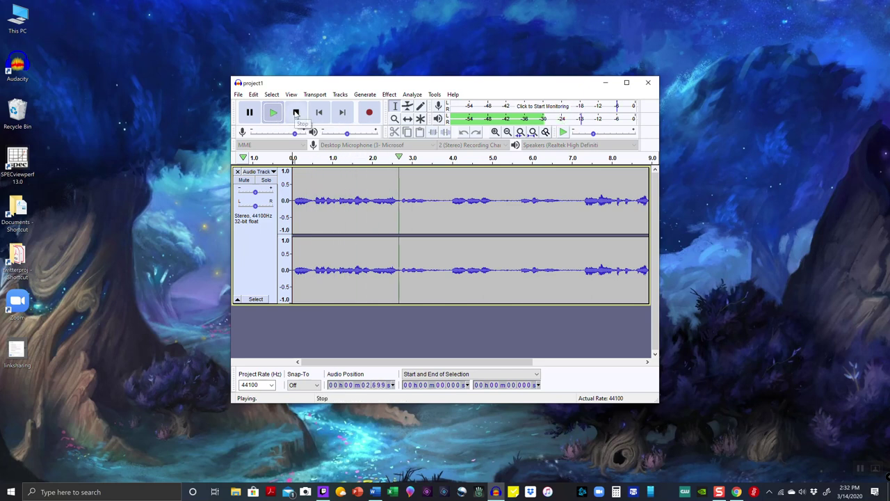
click(295, 112)
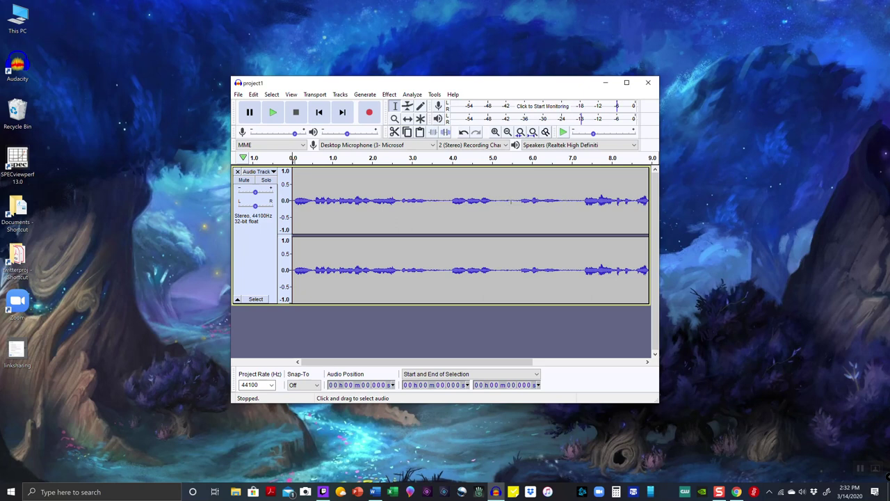
Step: Try to apply Noise Reduction with no audio selected, and close the notice
click(390, 94)
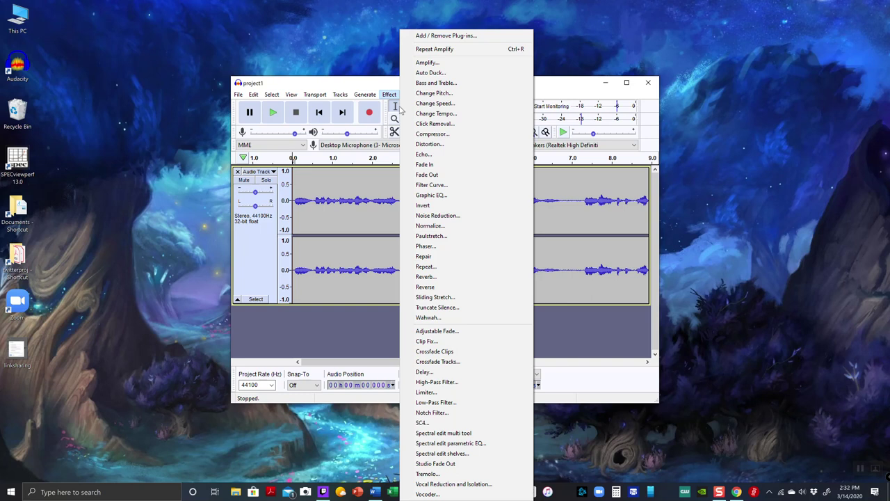
click(436, 217)
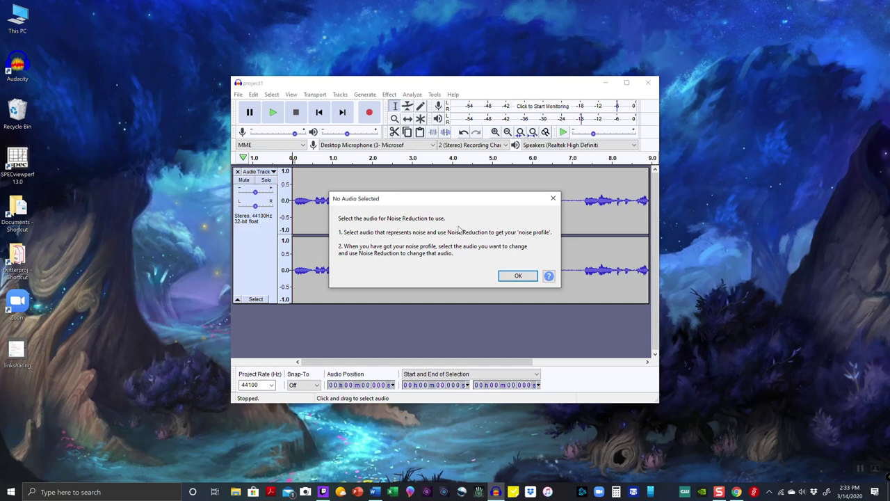
click(519, 276)
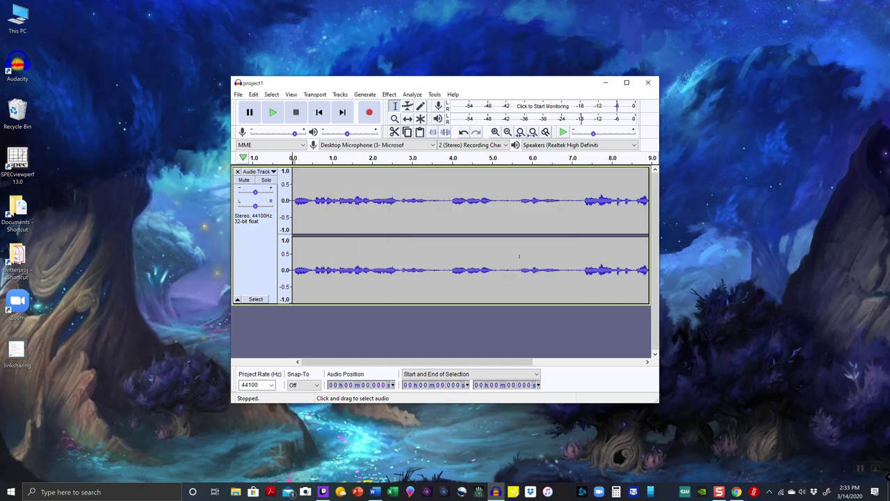
Step: Select the quiet stretch between words from 5.062 s to 5.689 s and capture it as the Noise Reduction profile
drag(494, 201, 519, 203)
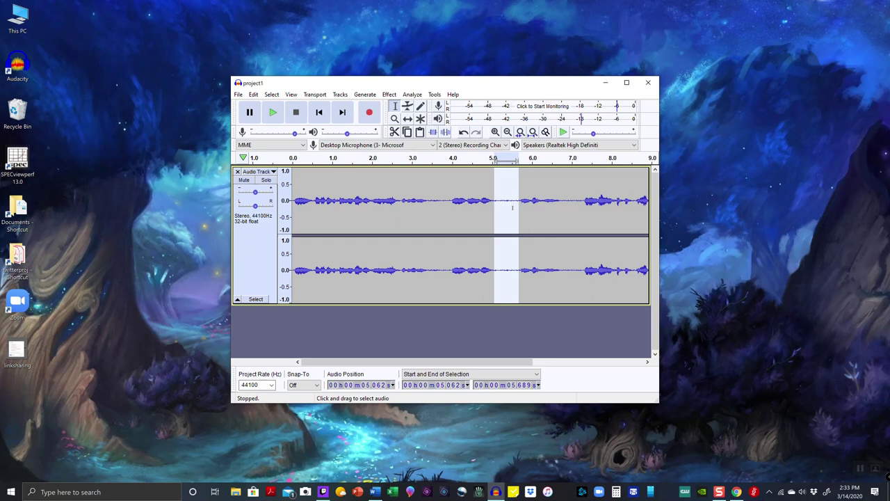
click(388, 95)
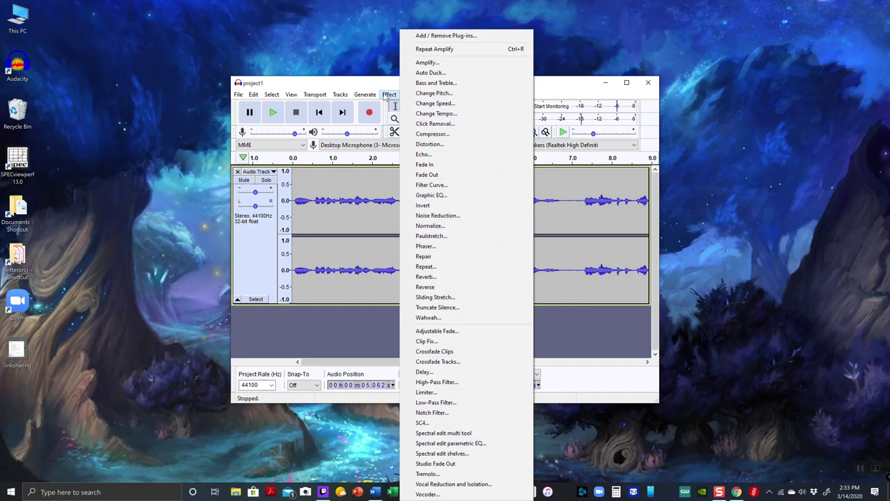
click(422, 215)
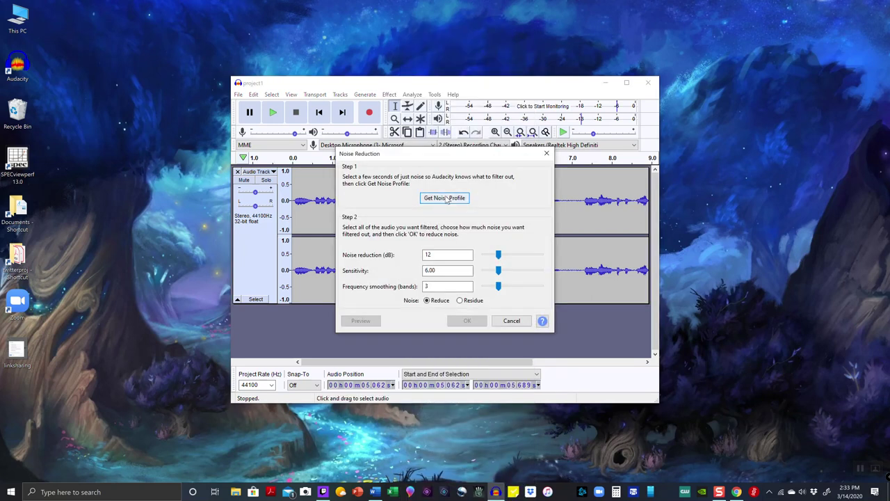
click(448, 200)
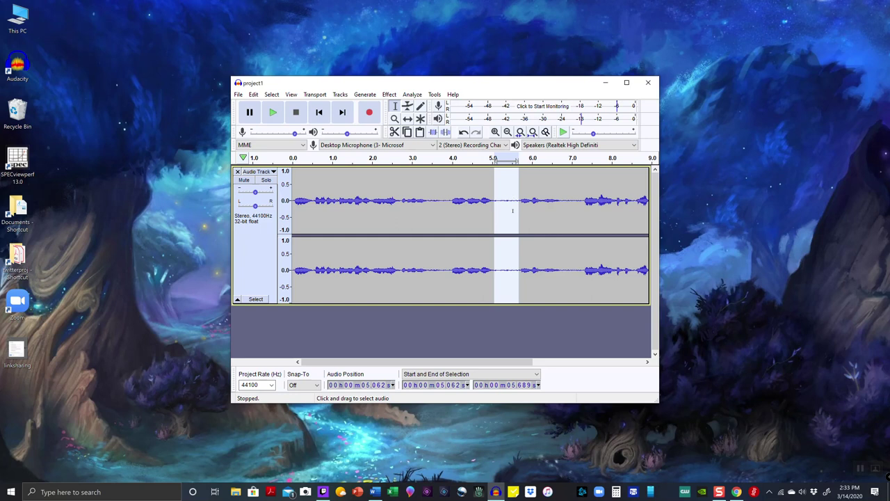
click(389, 95)
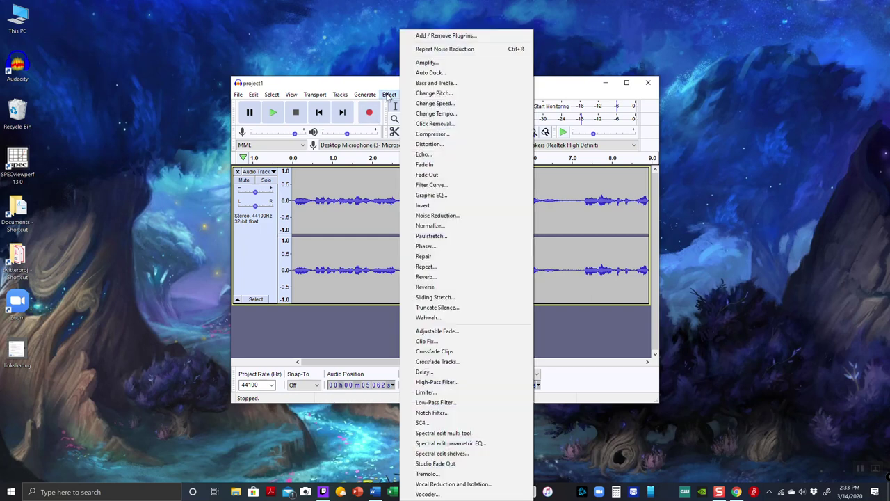
click(423, 215)
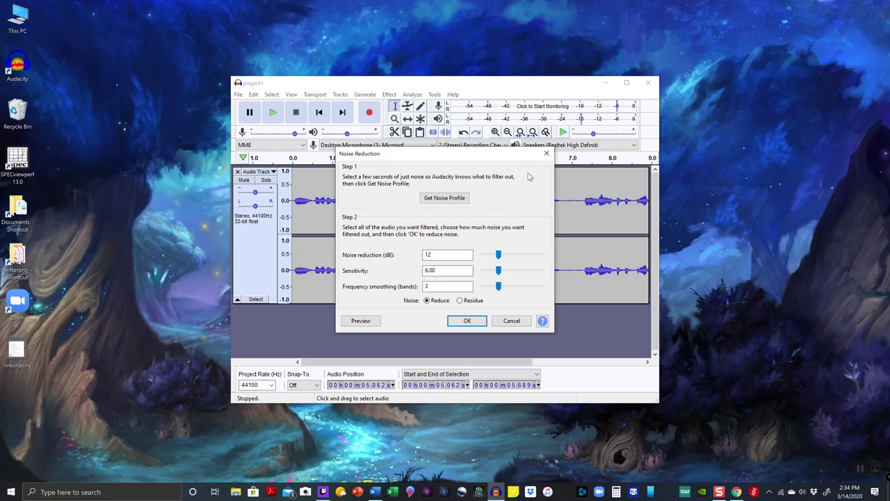
click(546, 153)
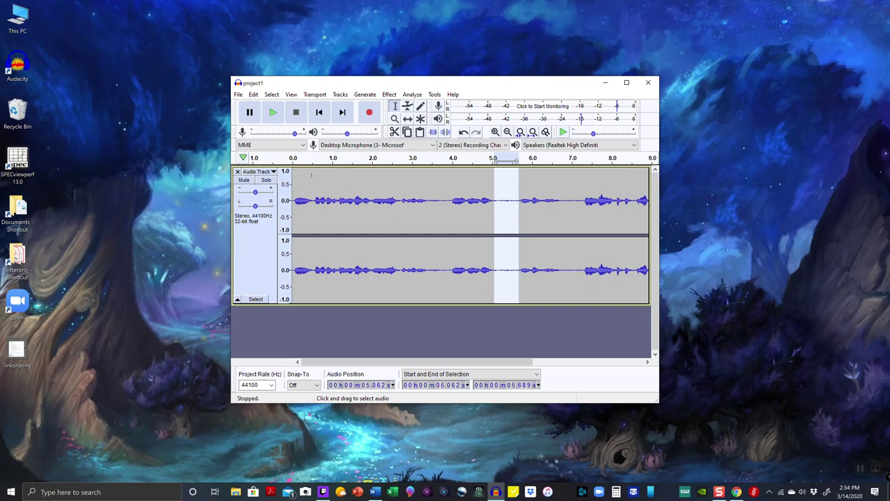
Step: Select the entire track and apply Noise Reduction at 12 dB, sensitivity 6.00 and 3 frequency smoothing bands, with noise set to Reduce
click(271, 94)
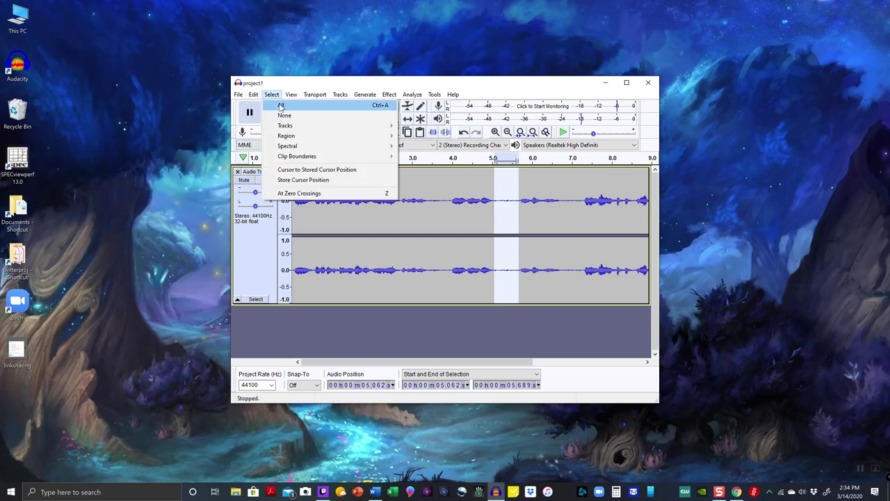
click(282, 106)
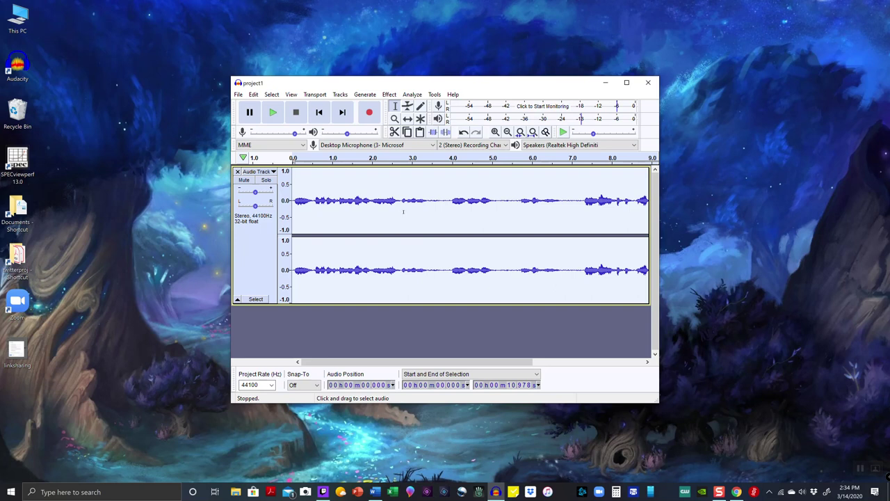
click(390, 94)
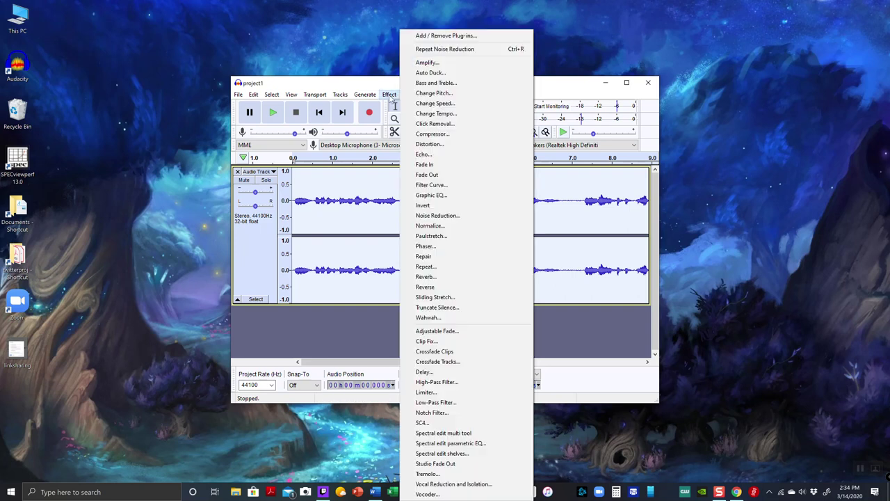
click(437, 216)
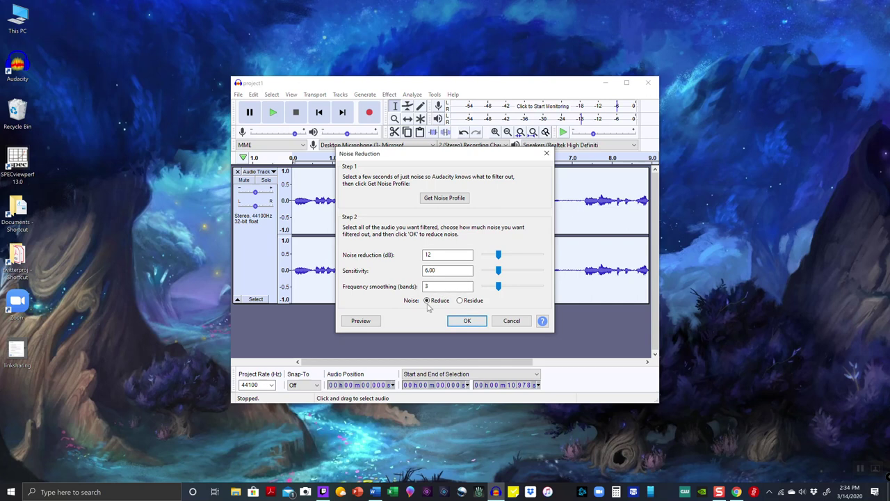
click(460, 321)
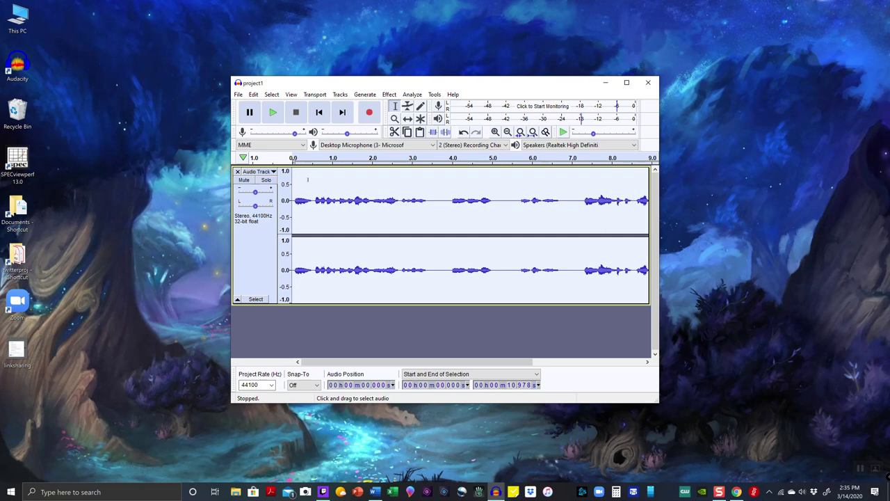
Step: Export the track as a signed 16-bit PCM WAV named project1.5 in the Audacity folder, leaving the metadata tags empty
click(239, 95)
mouse_move(262, 166)
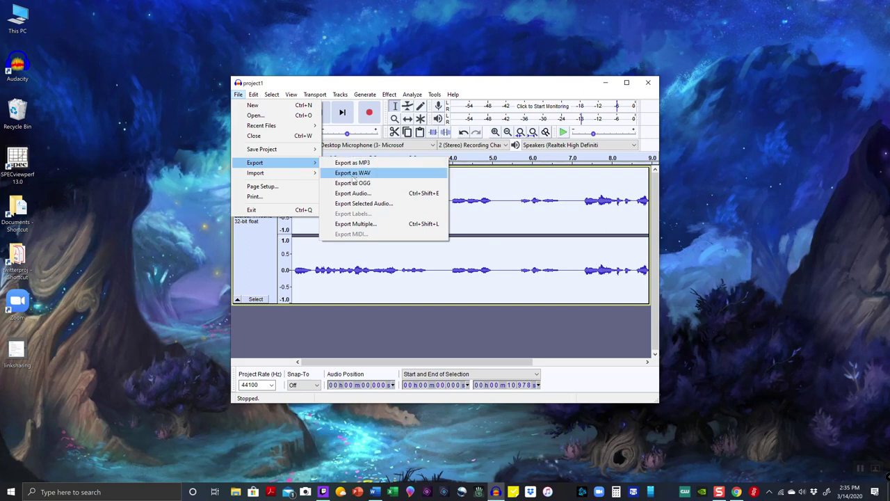
click(352, 173)
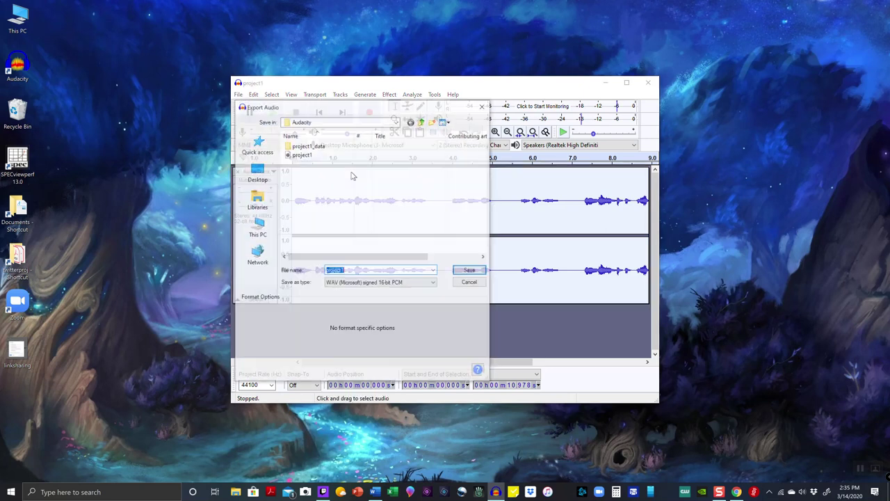
click(369, 270)
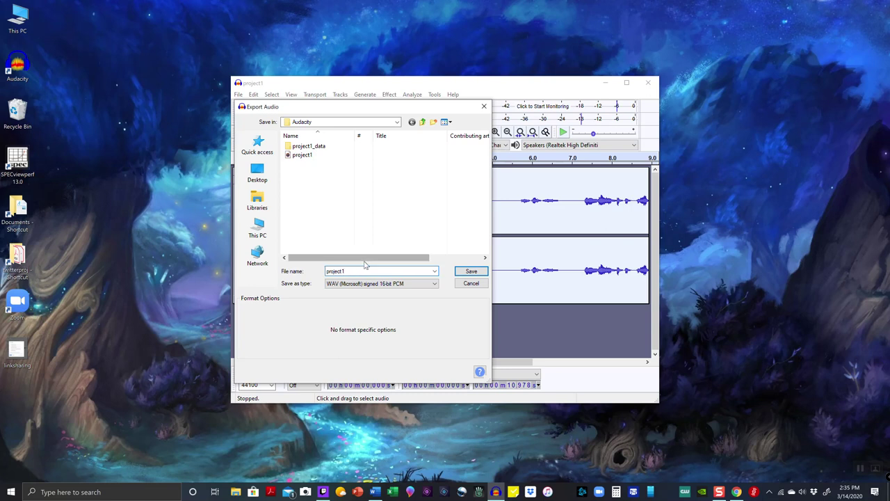
key(BackSpace)
text(1.5)
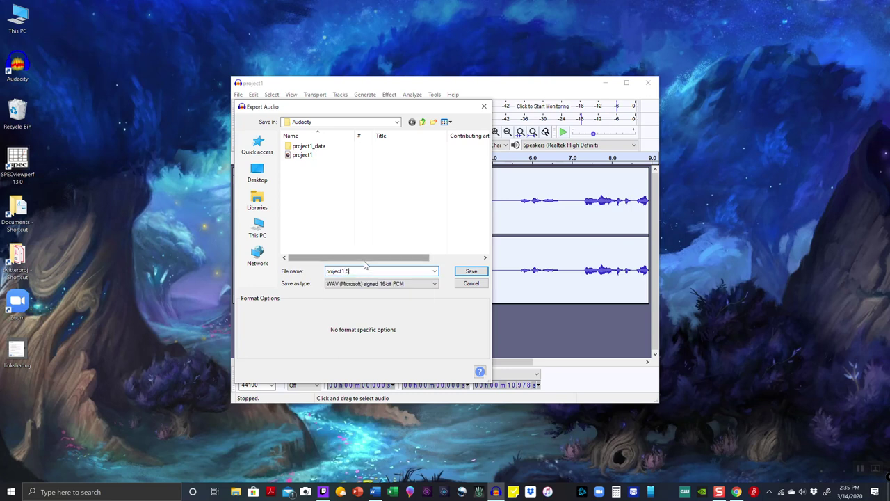
click(466, 276)
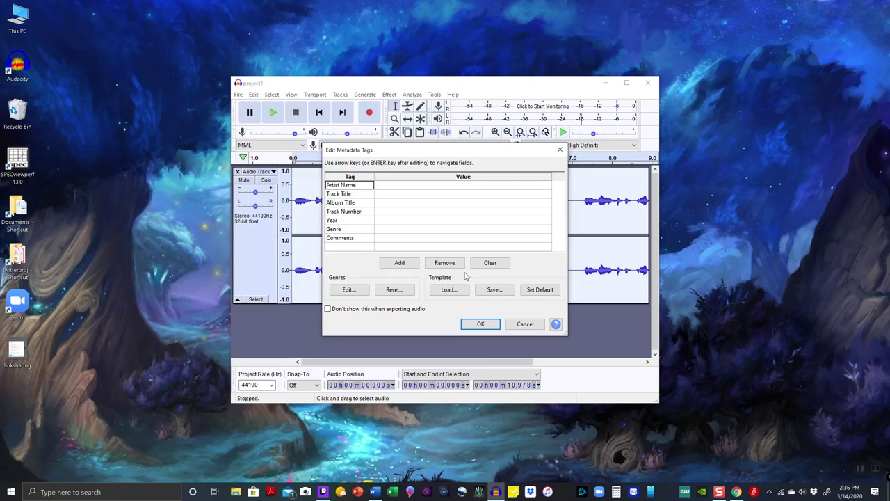
click(476, 324)
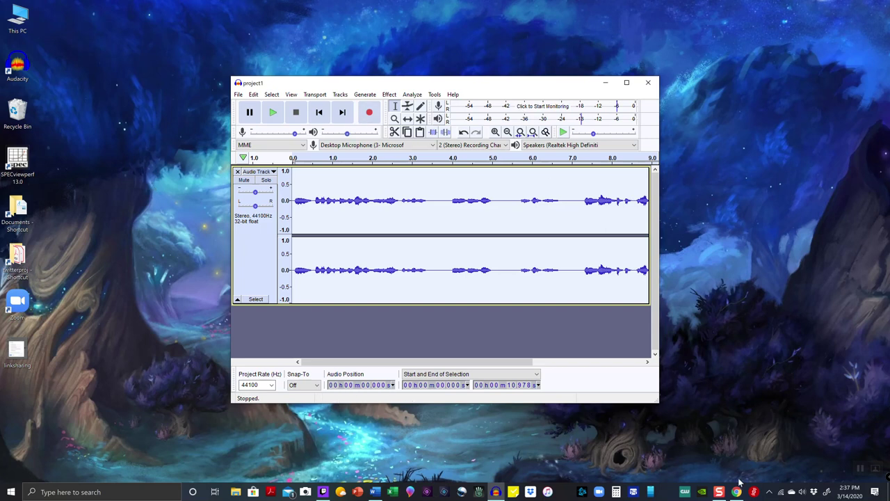
click(719, 492)
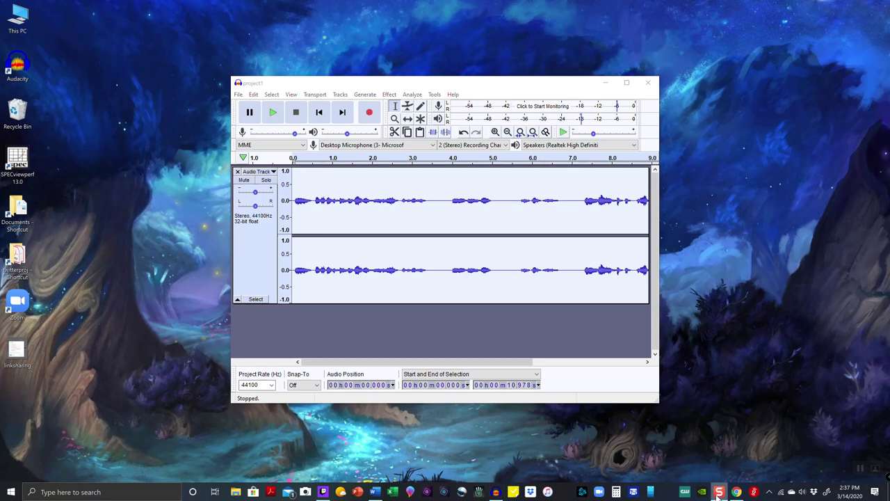